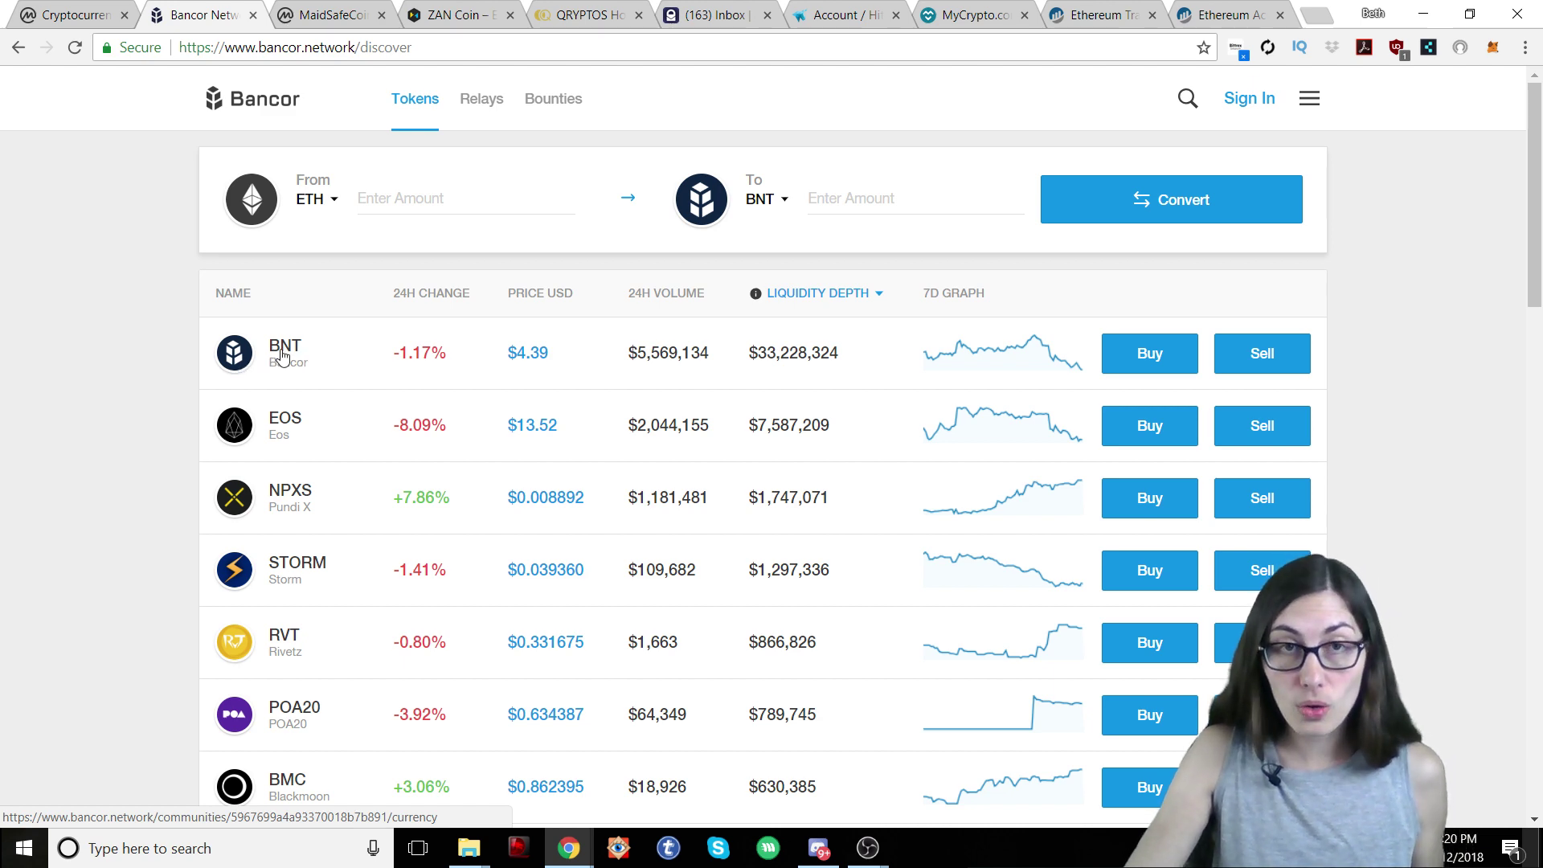
Step: Open the BNT community page, review its price history chart, and show its About section
{"action": "left_click", "coordinate": [282, 356]}
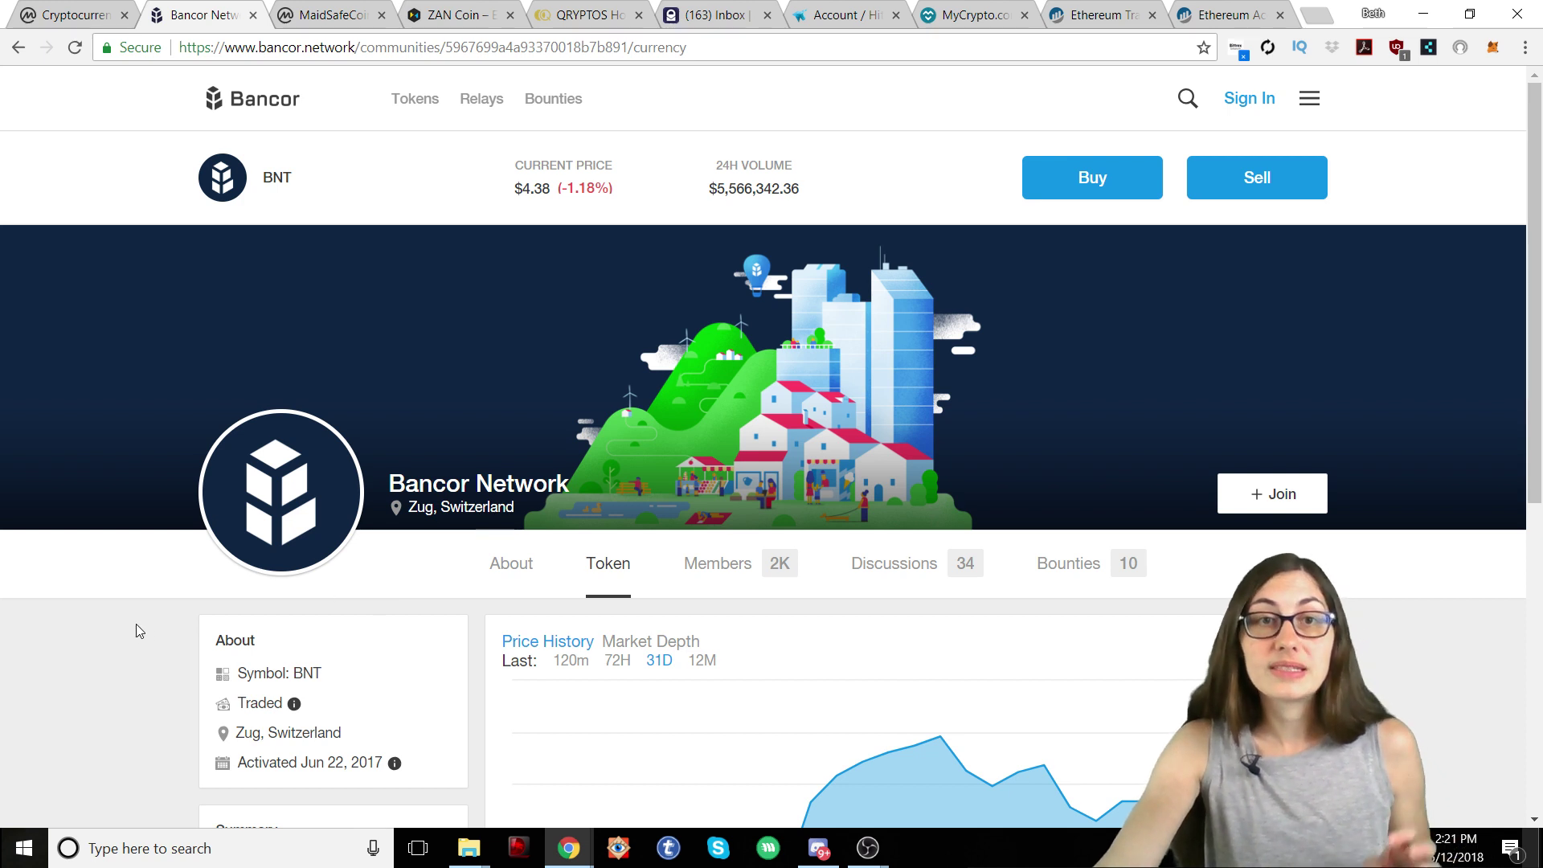
{"action": "scroll", "coordinate": [137, 622], "scroll_direction": "down", "scroll_amount": 1}
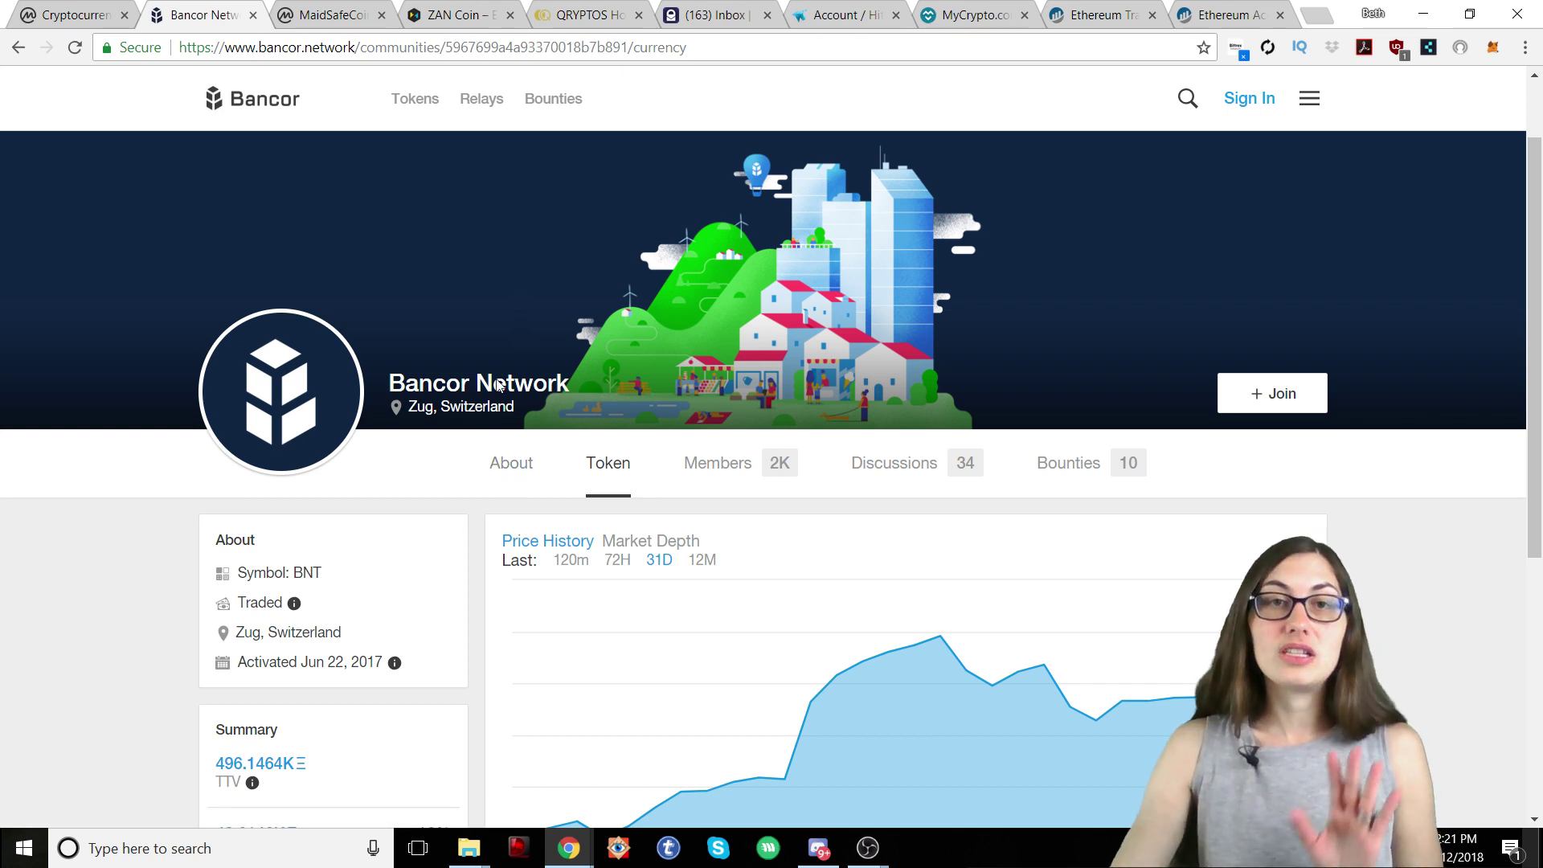
{"action": "mouse_move", "coordinate": [526, 623]}
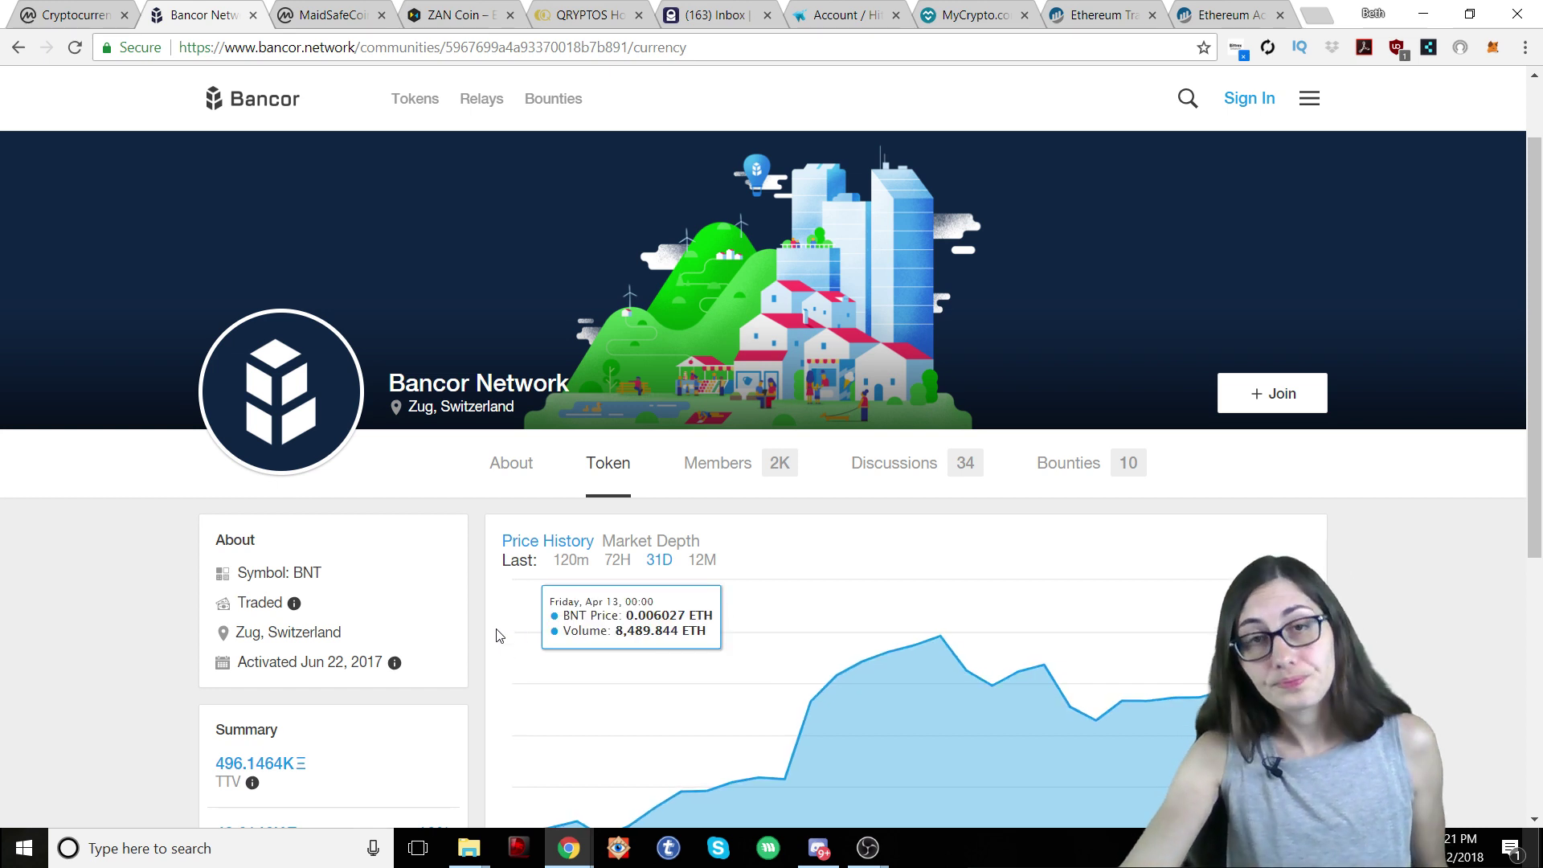
{"action": "scroll", "coordinate": [616, 444], "scroll_direction": "down", "scroll_amount": 1}
{"action": "scroll", "coordinate": [615, 444], "scroll_direction": "down", "scroll_amount": 2}
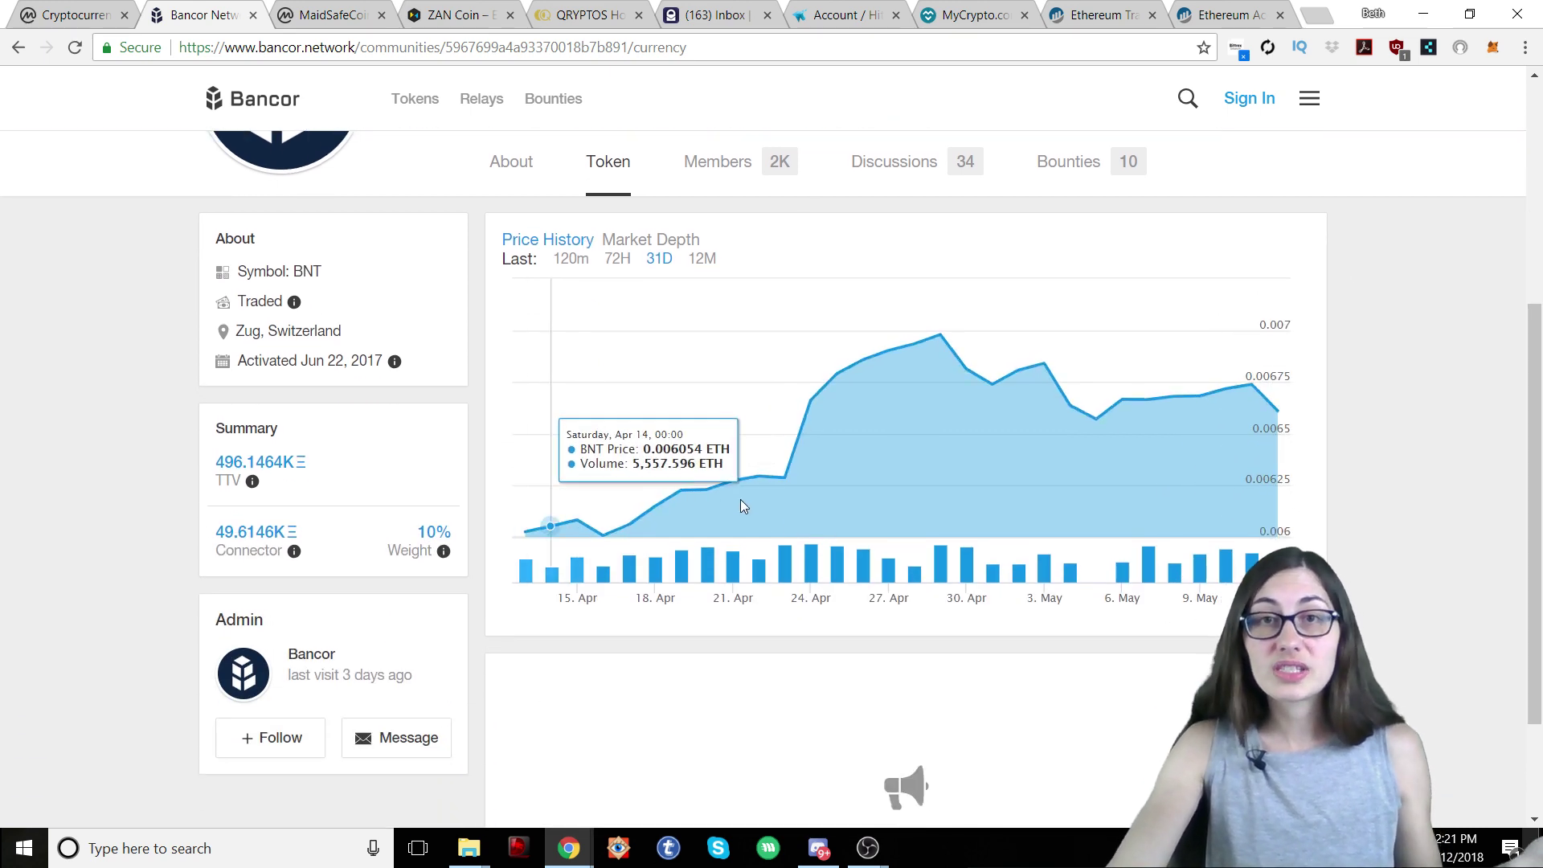
{"action": "scroll", "coordinate": [1175, 550], "scroll_direction": "up", "scroll_amount": 1}
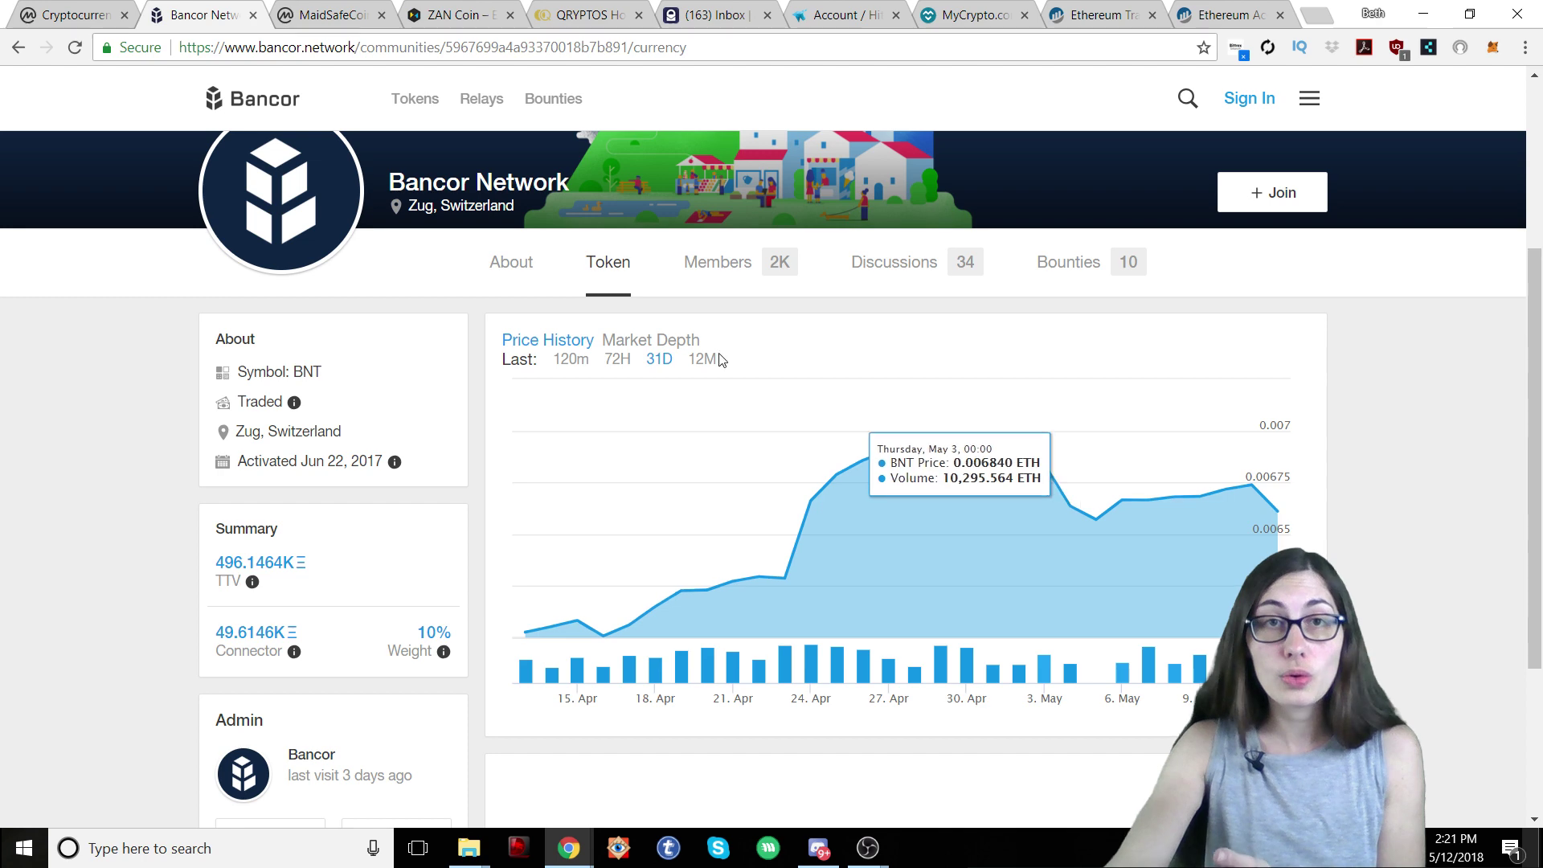
{"action": "left_click", "coordinate": [506, 264]}
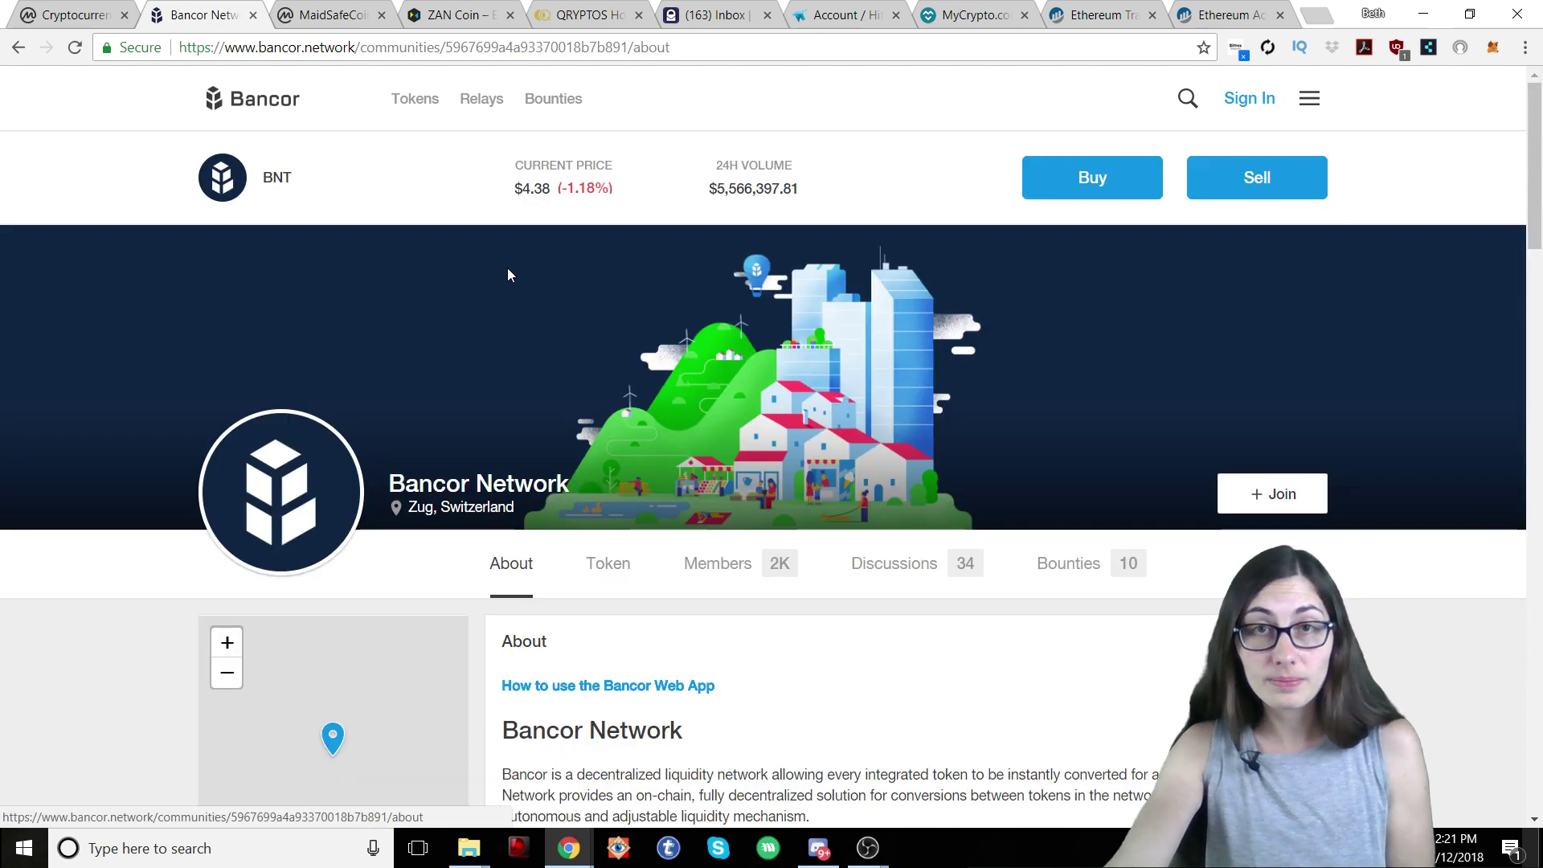
{"action": "scroll", "coordinate": [854, 685], "scroll_direction": "down", "scroll_amount": 2}
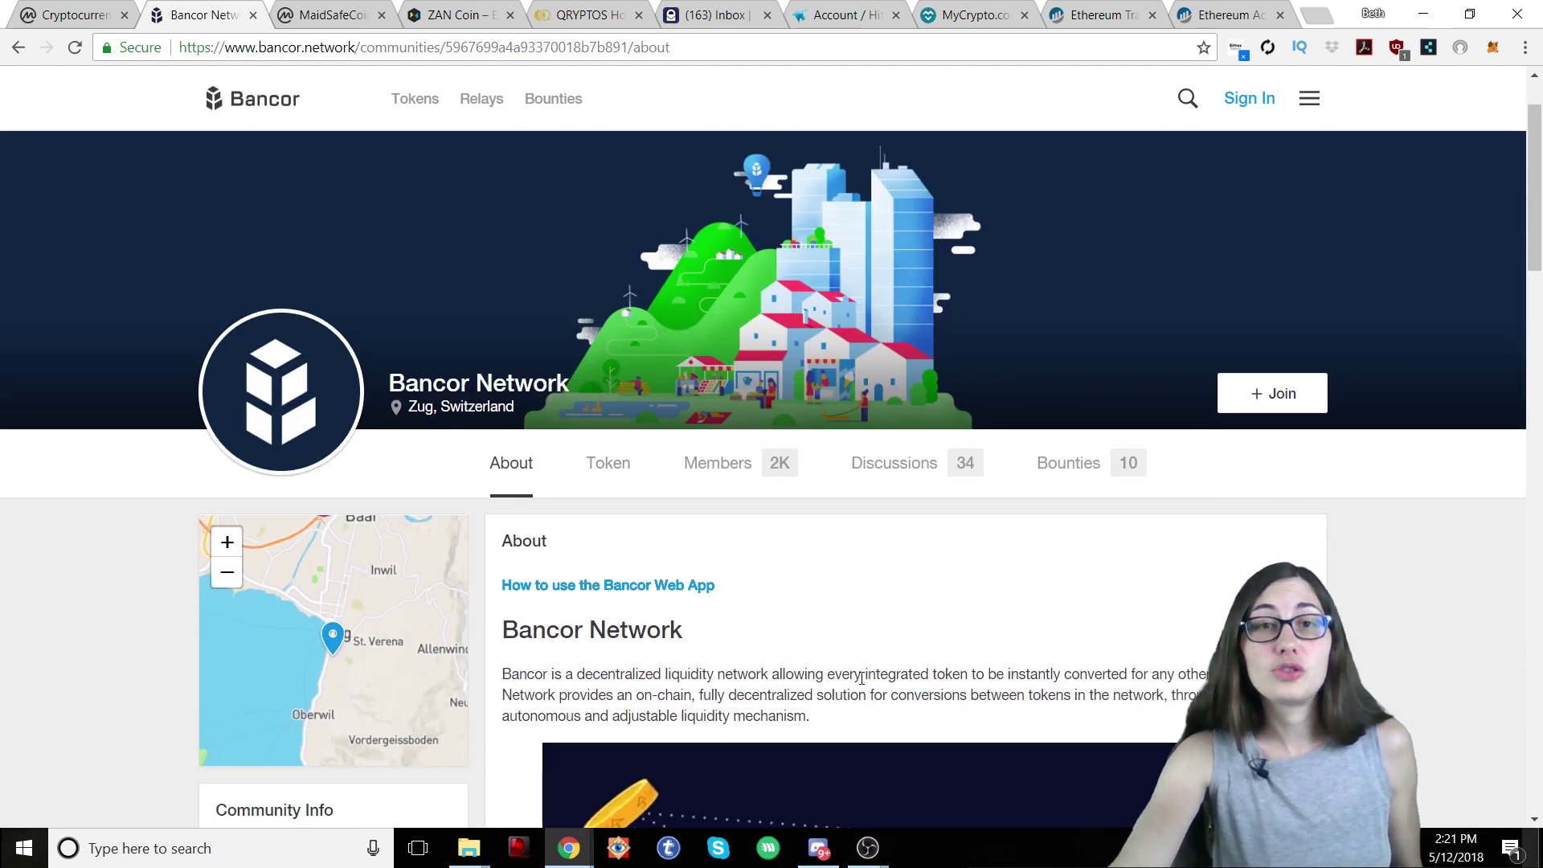
{"action": "scroll", "coordinate": [982, 573], "scroll_direction": "down", "scroll_amount": 1}
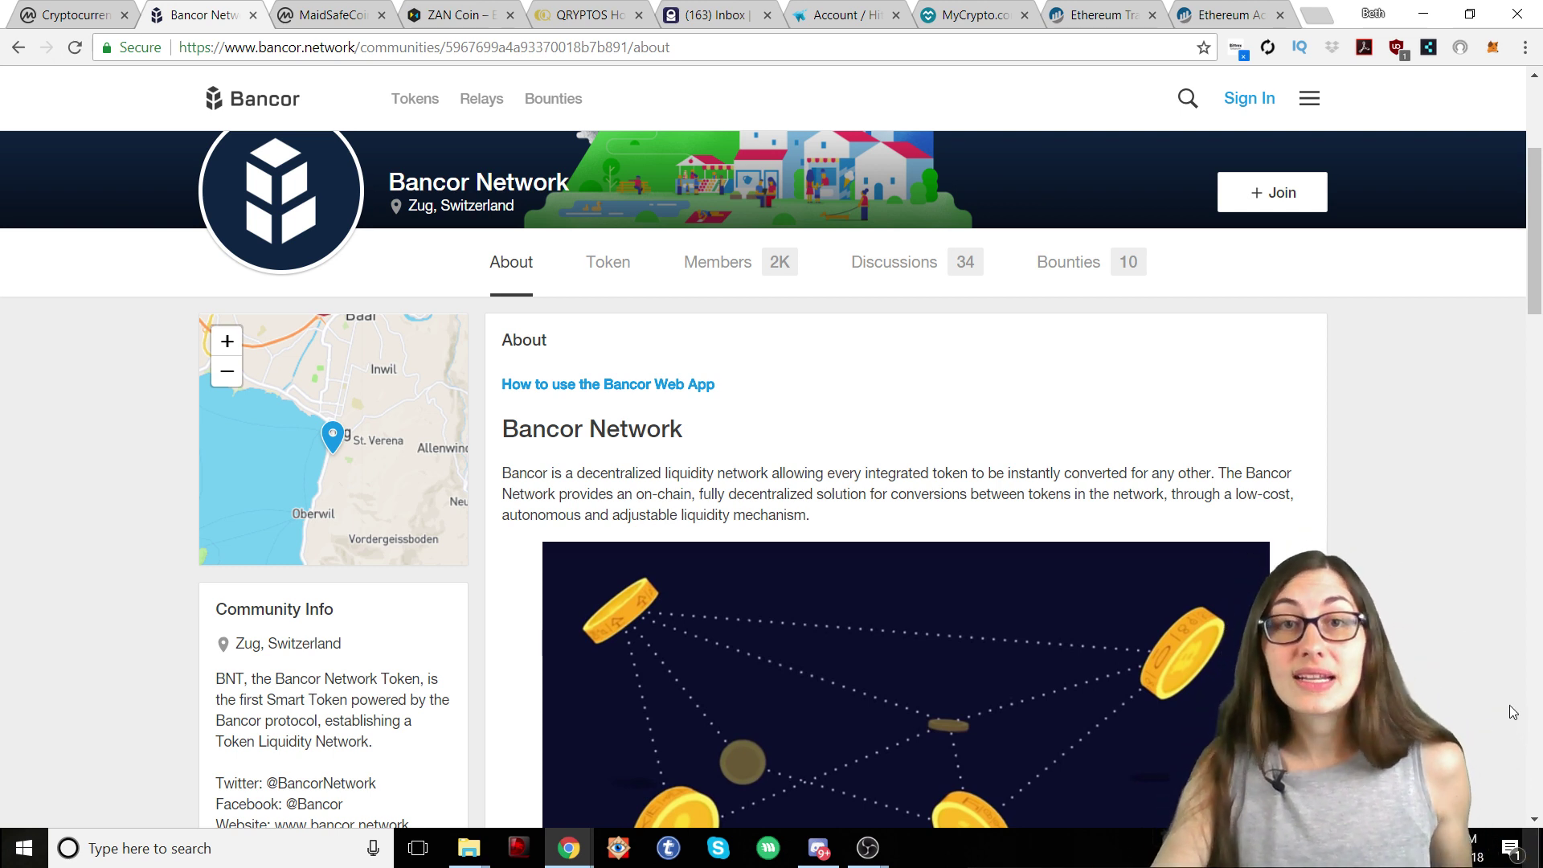
{"action": "scroll", "coordinate": [1514, 675], "scroll_direction": "down", "scroll_amount": 2}
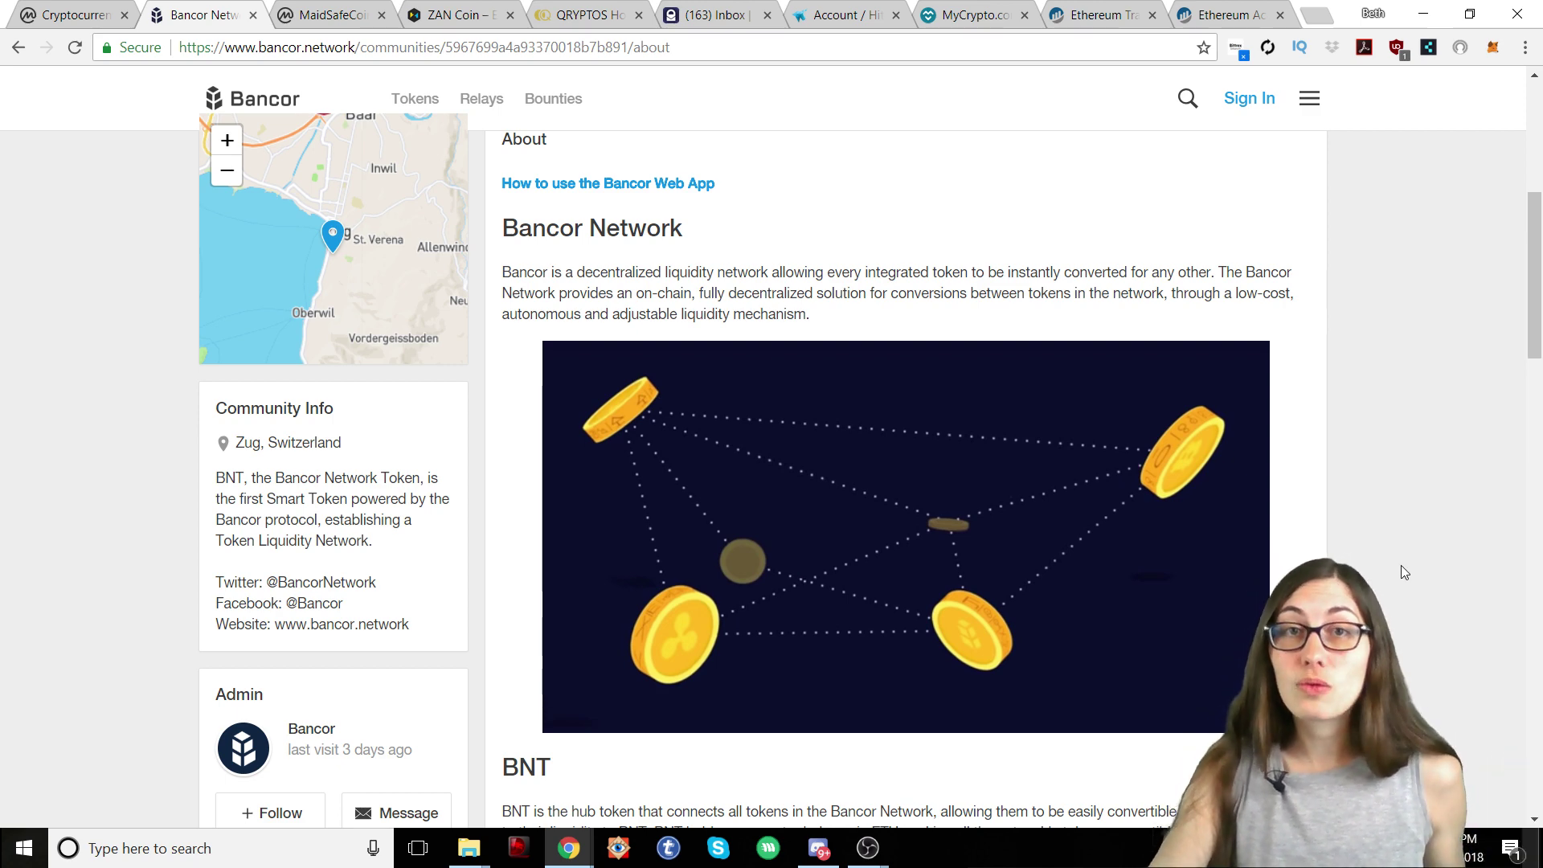
{"action": "scroll", "coordinate": [1400, 557], "scroll_direction": "down", "scroll_amount": 1}
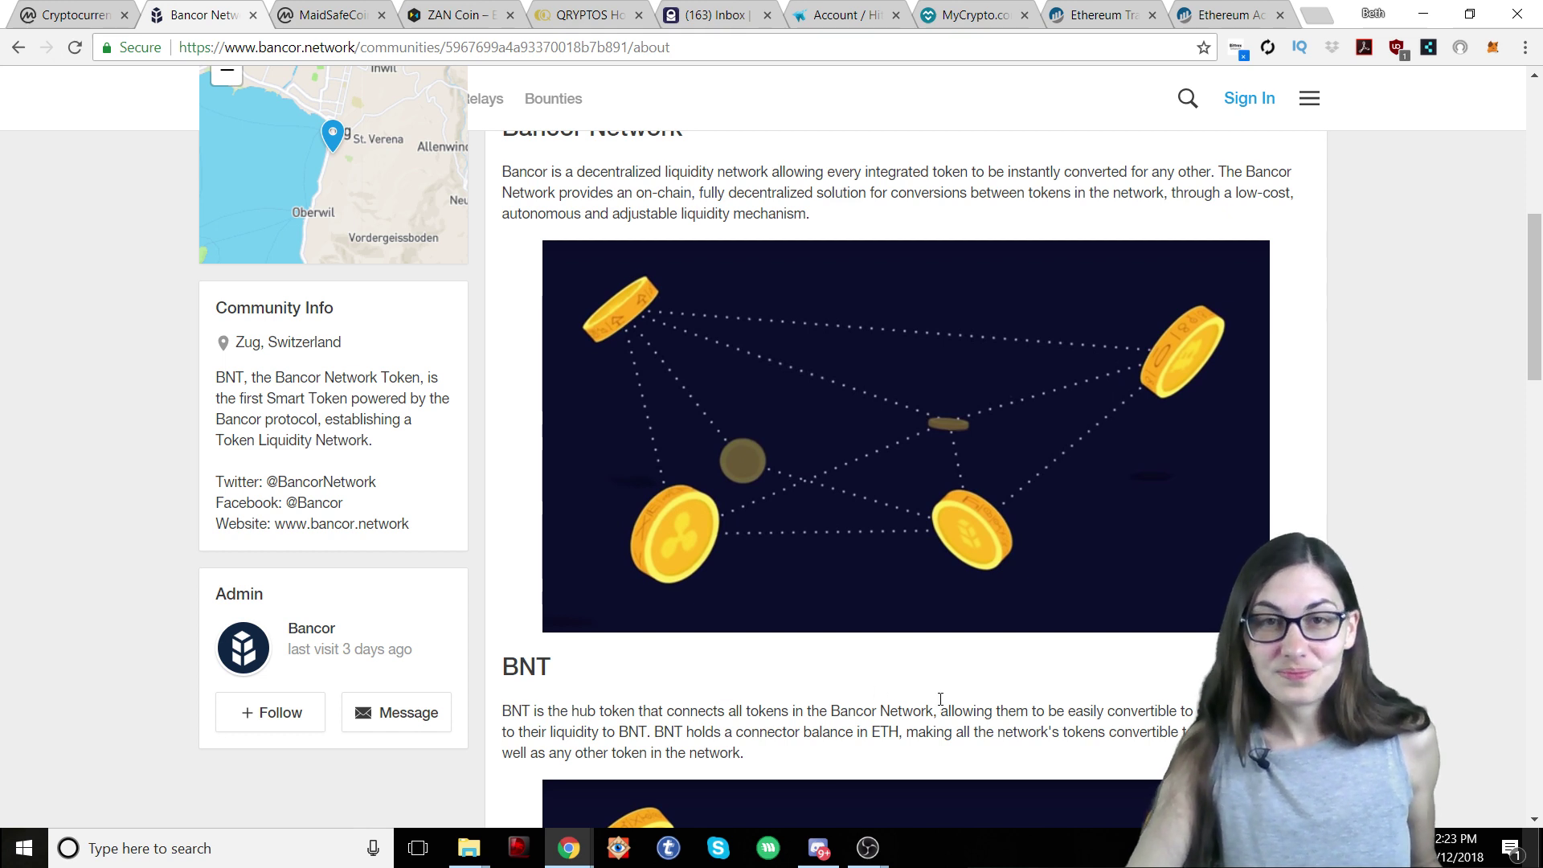
{"action": "scroll", "coordinate": [884, 482], "scroll_direction": "down", "scroll_amount": 3}
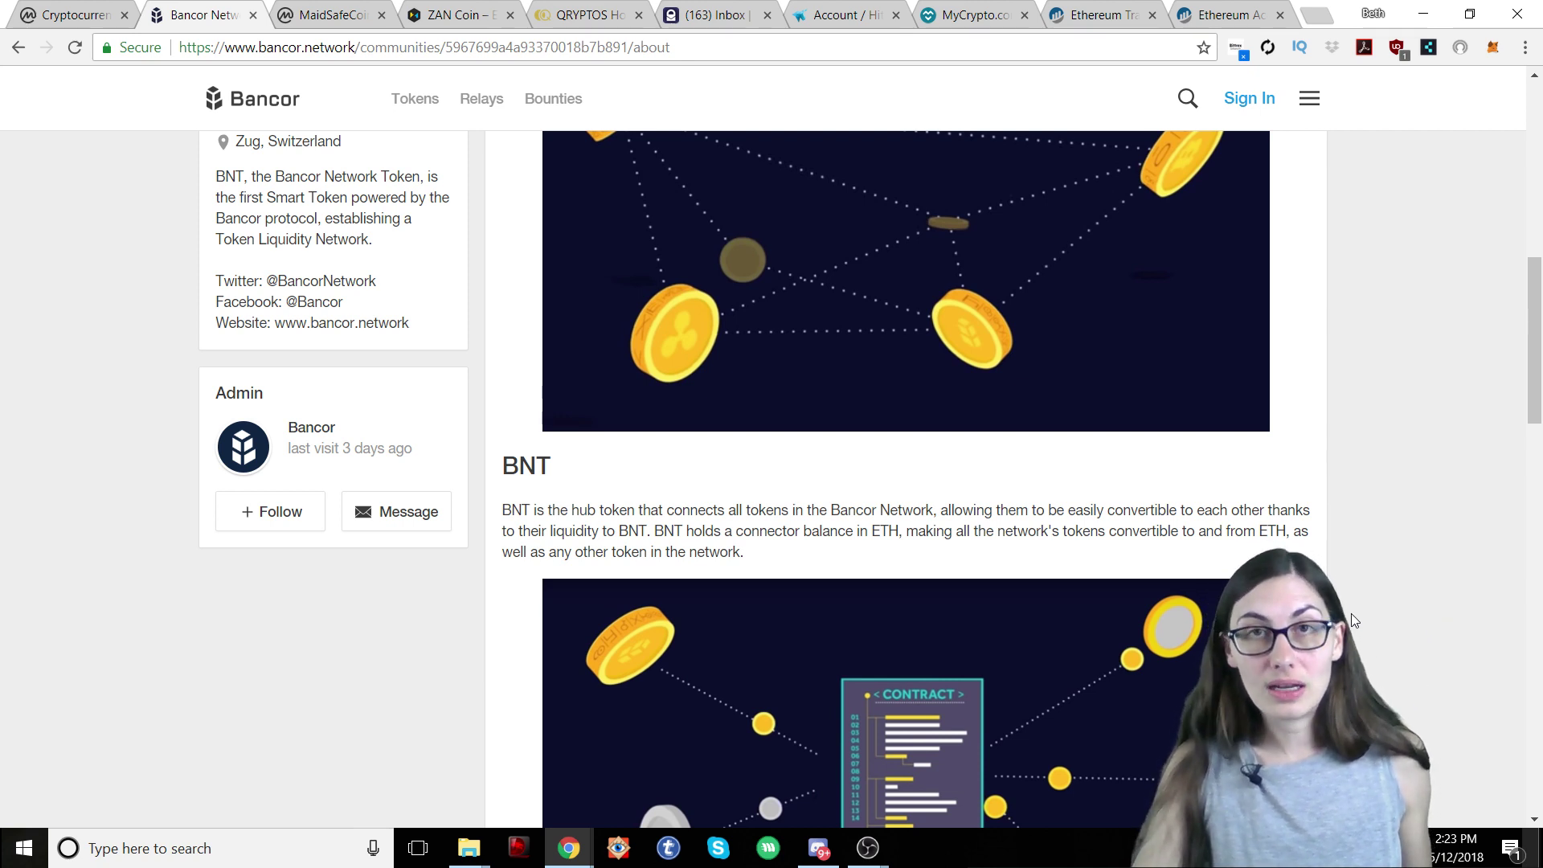
{"action": "scroll", "coordinate": [1350, 566], "scroll_direction": "down", "scroll_amount": 4}
{"action": "scroll", "coordinate": [1328, 552], "scroll_direction": "down", "scroll_amount": 3}
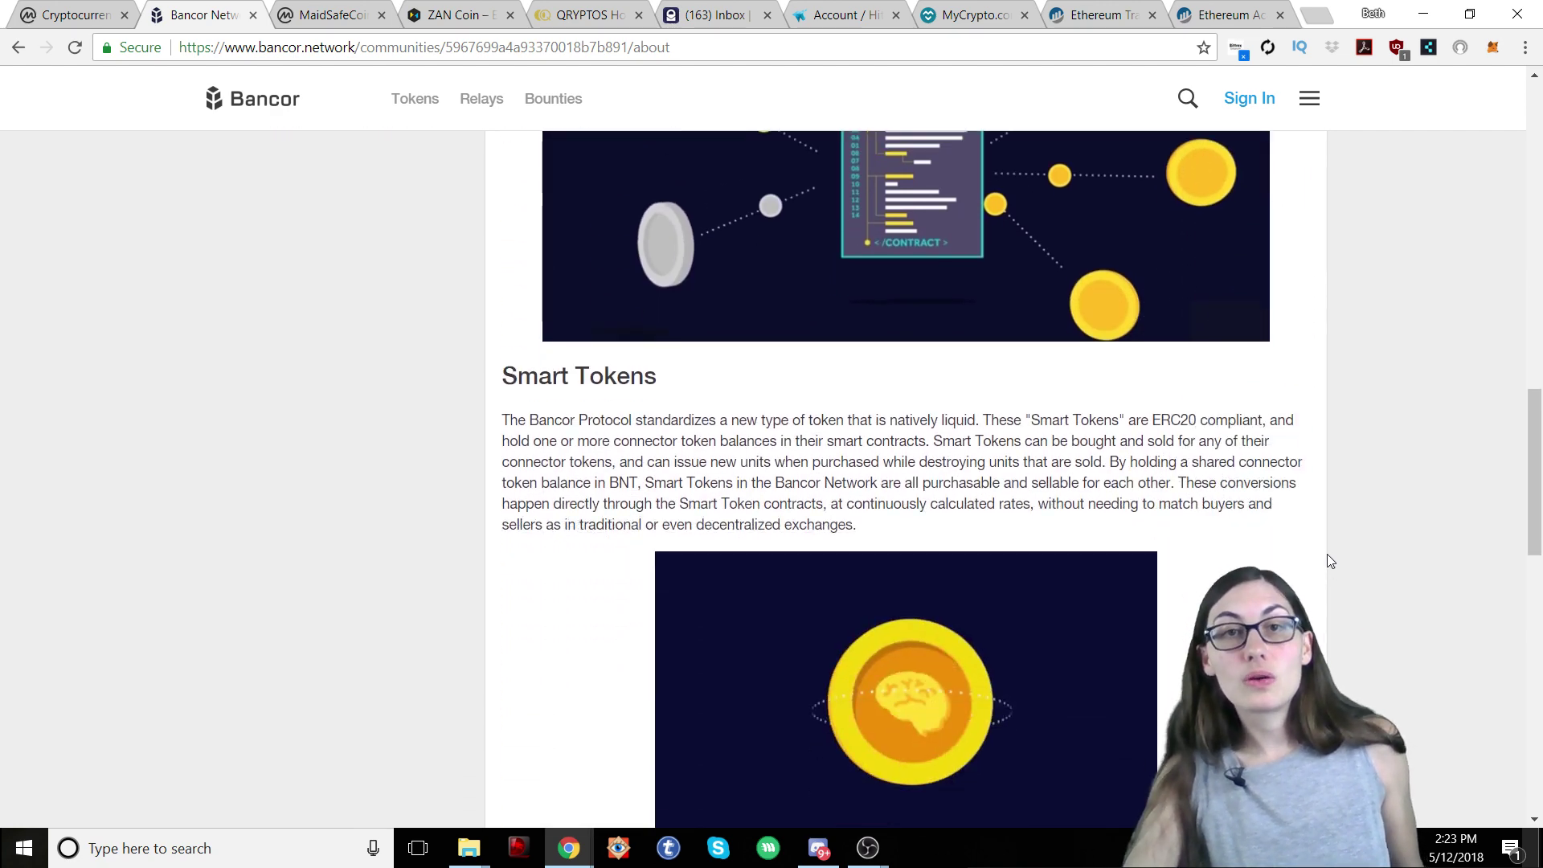
{"action": "scroll", "coordinate": [499, 555], "scroll_direction": "up", "scroll_amount": 1}
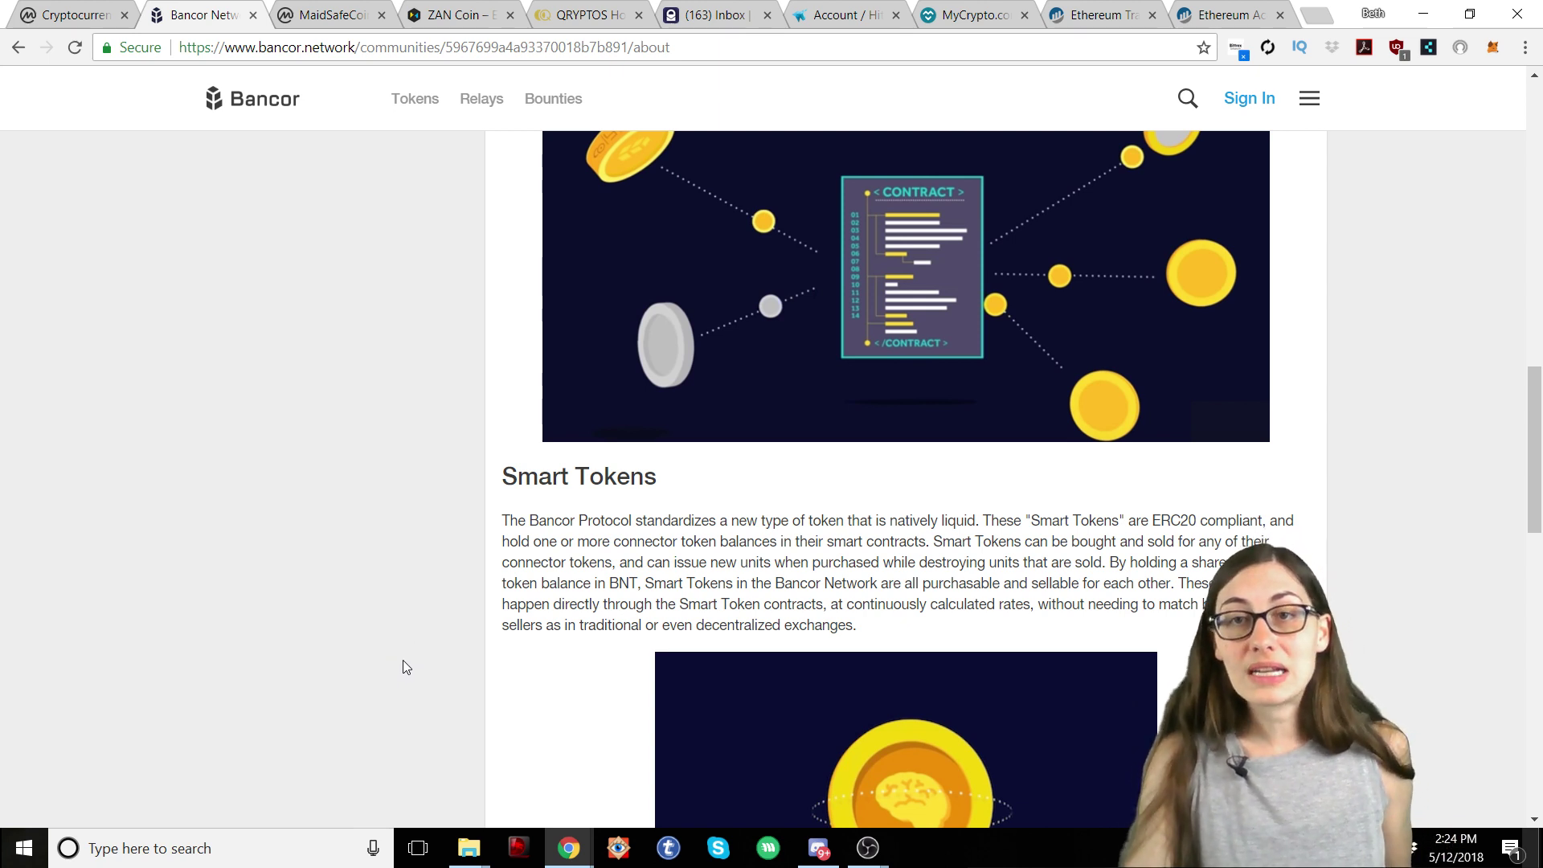
{"action": "scroll", "coordinate": [407, 643], "scroll_direction": "down", "scroll_amount": 1}
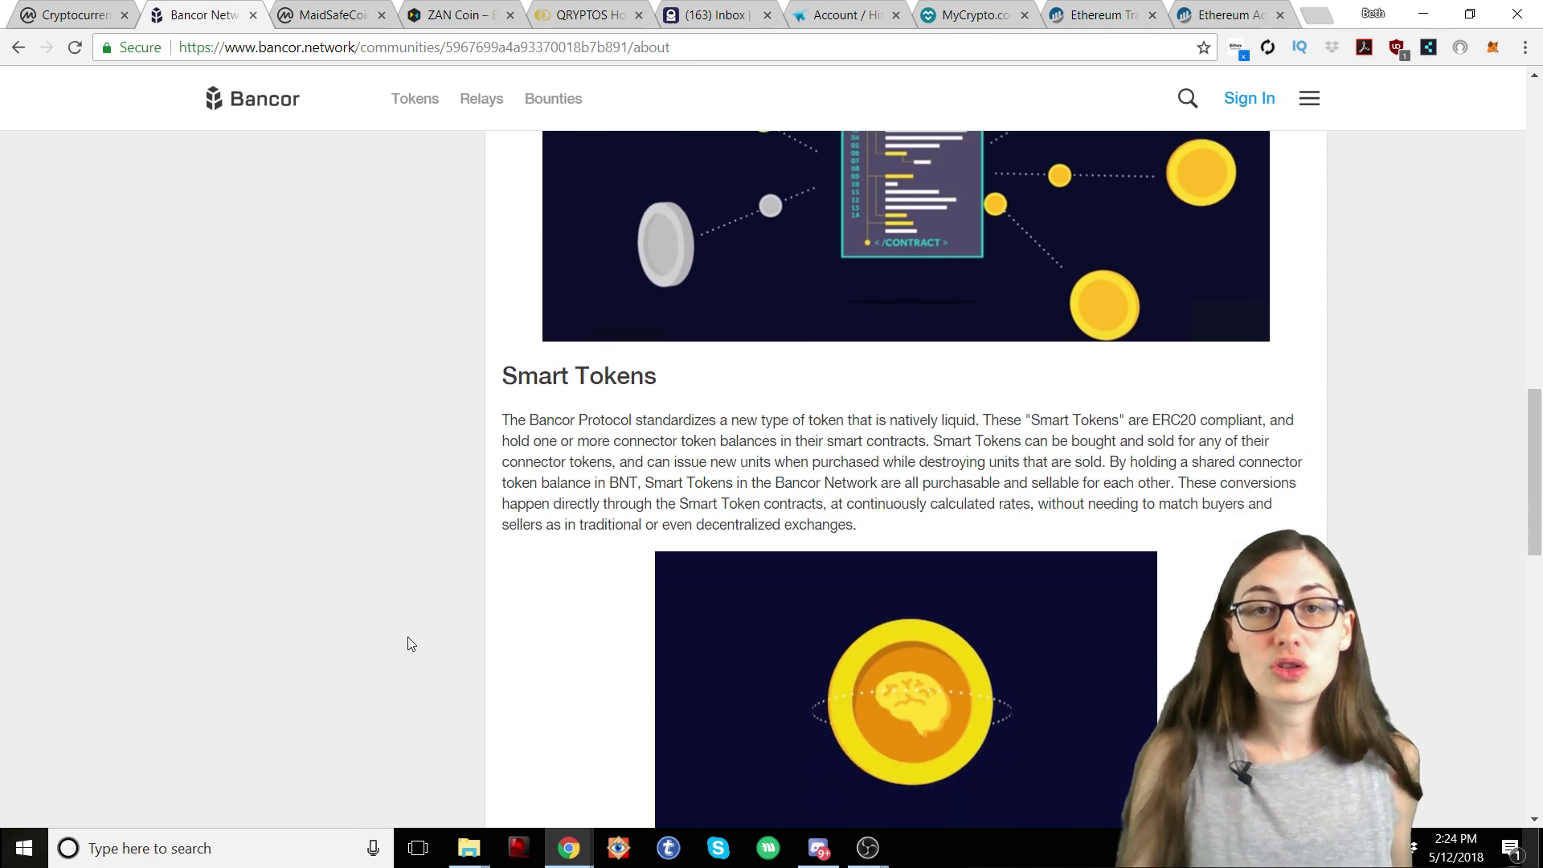
Step: Read the Token Relays and automatic pricing sections, then return to the Discover tokens list
{"action": "scroll", "coordinate": [408, 633], "scroll_direction": "down", "scroll_amount": 2}
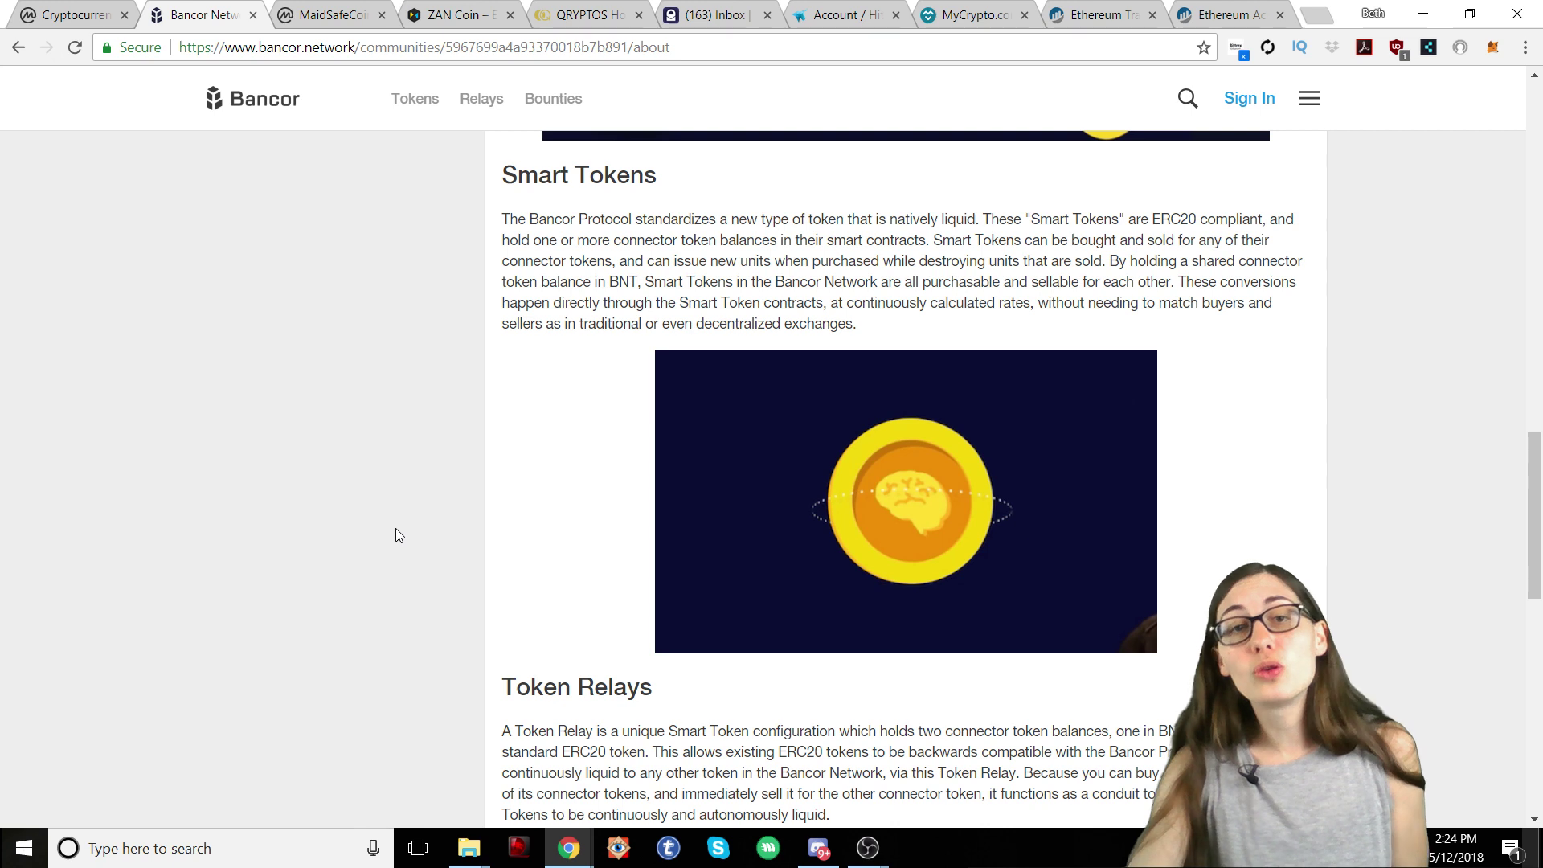
{"action": "scroll", "coordinate": [397, 534], "scroll_direction": "down", "scroll_amount": 1}
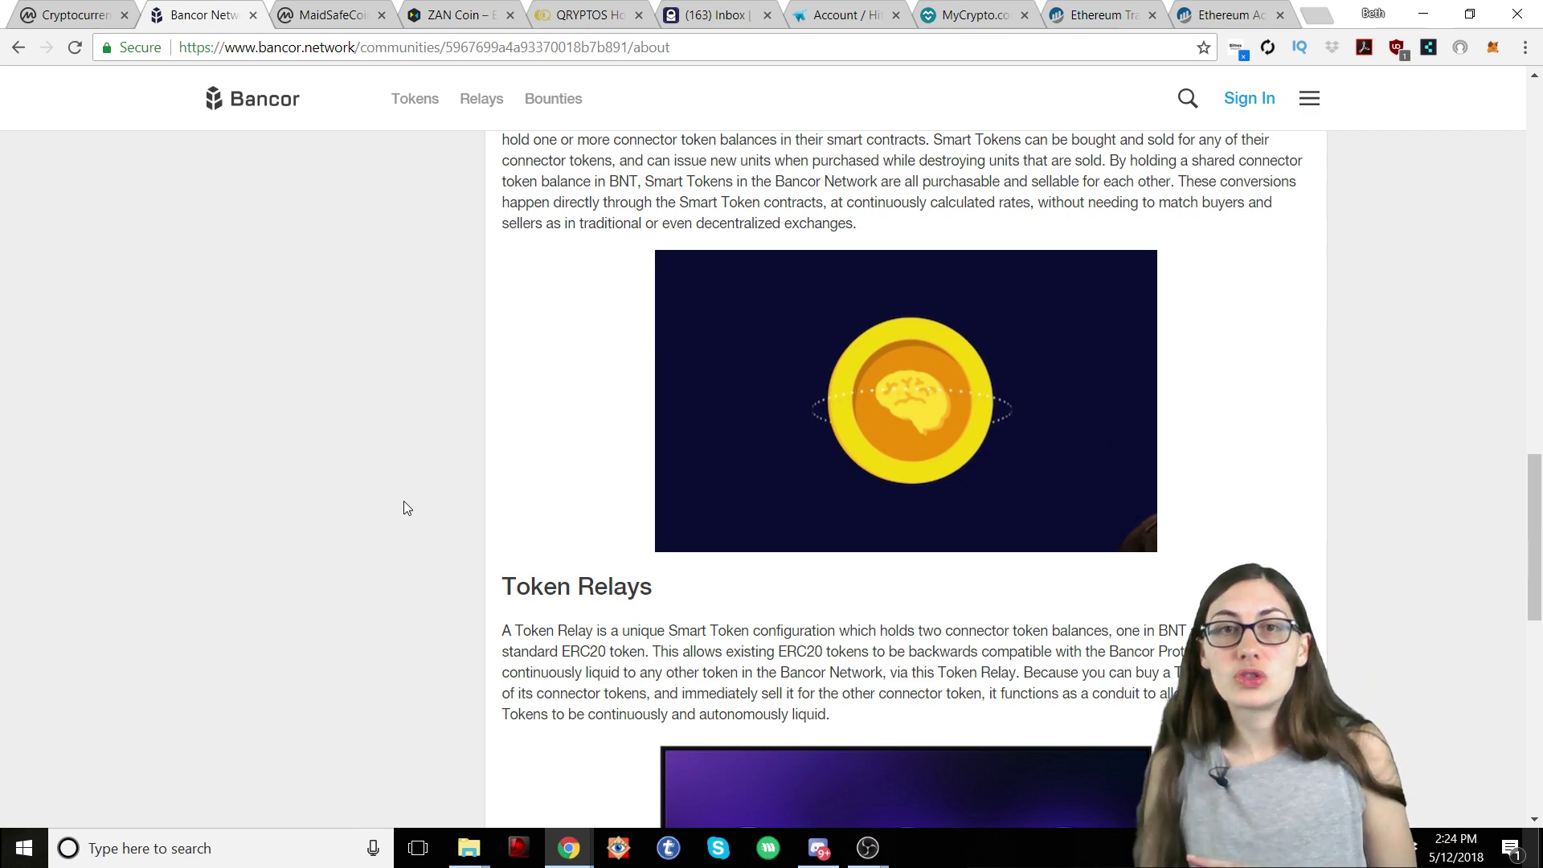
{"action": "scroll", "coordinate": [384, 504], "scroll_direction": "down", "scroll_amount": 4}
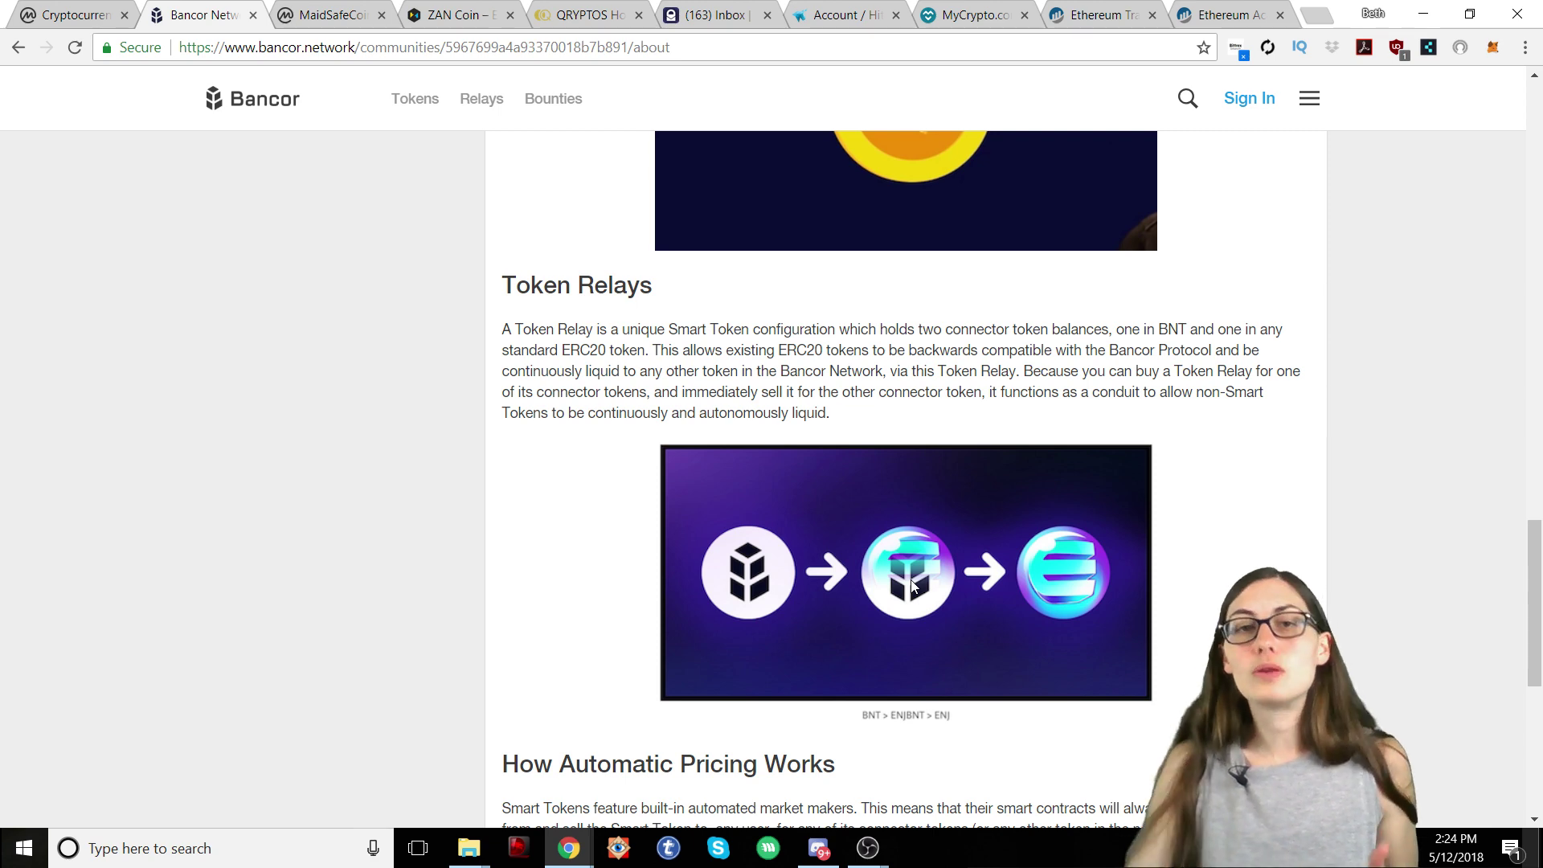
{"action": "scroll", "coordinate": [914, 576], "scroll_direction": "down", "scroll_amount": 4}
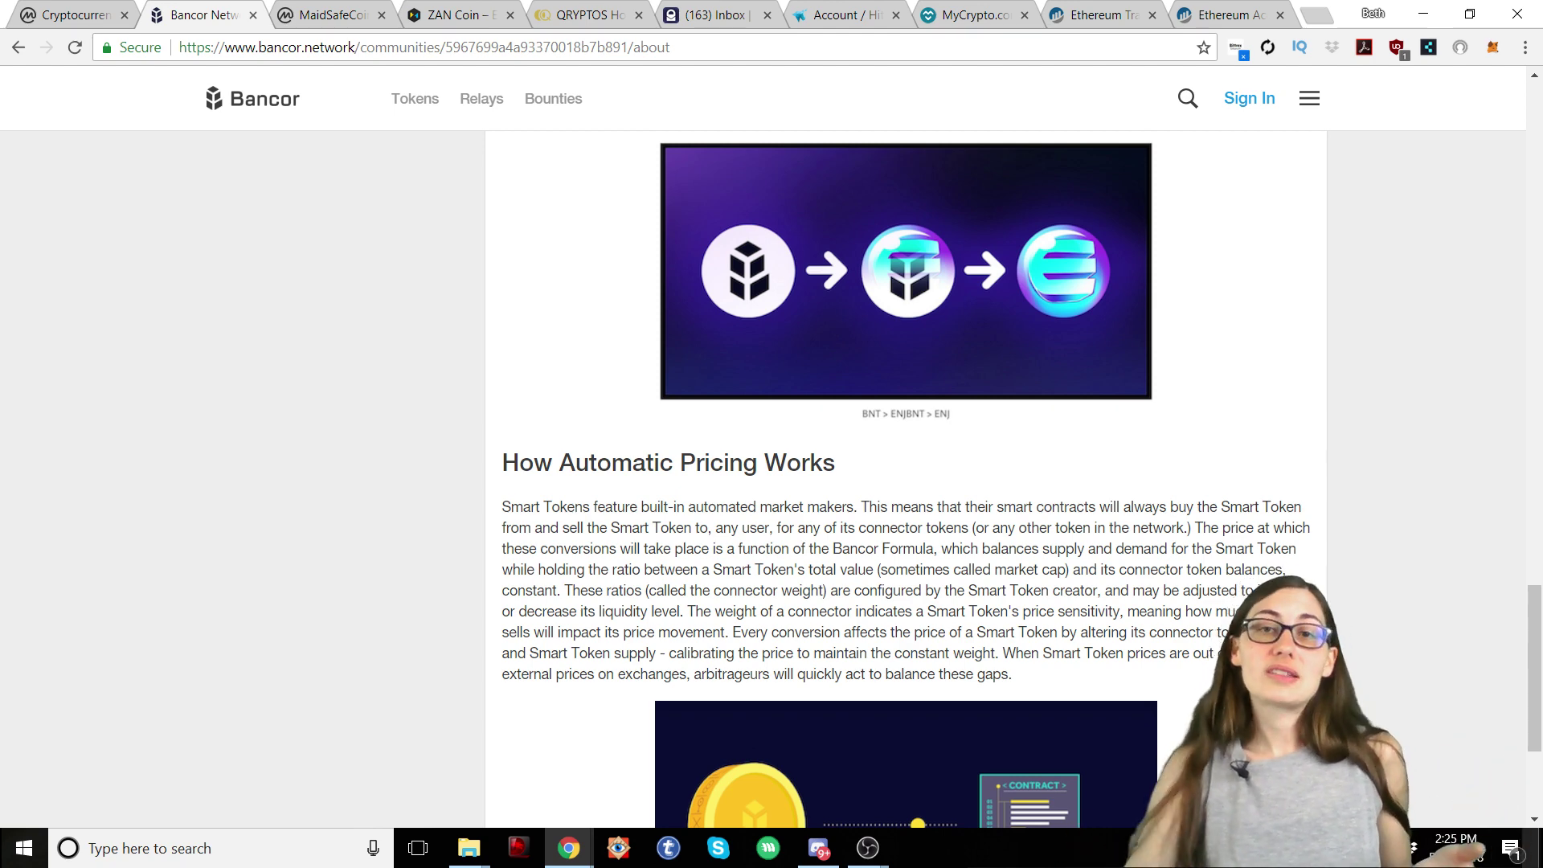
{"action": "scroll", "coordinate": [905, 478], "scroll_direction": "down", "scroll_amount": 3}
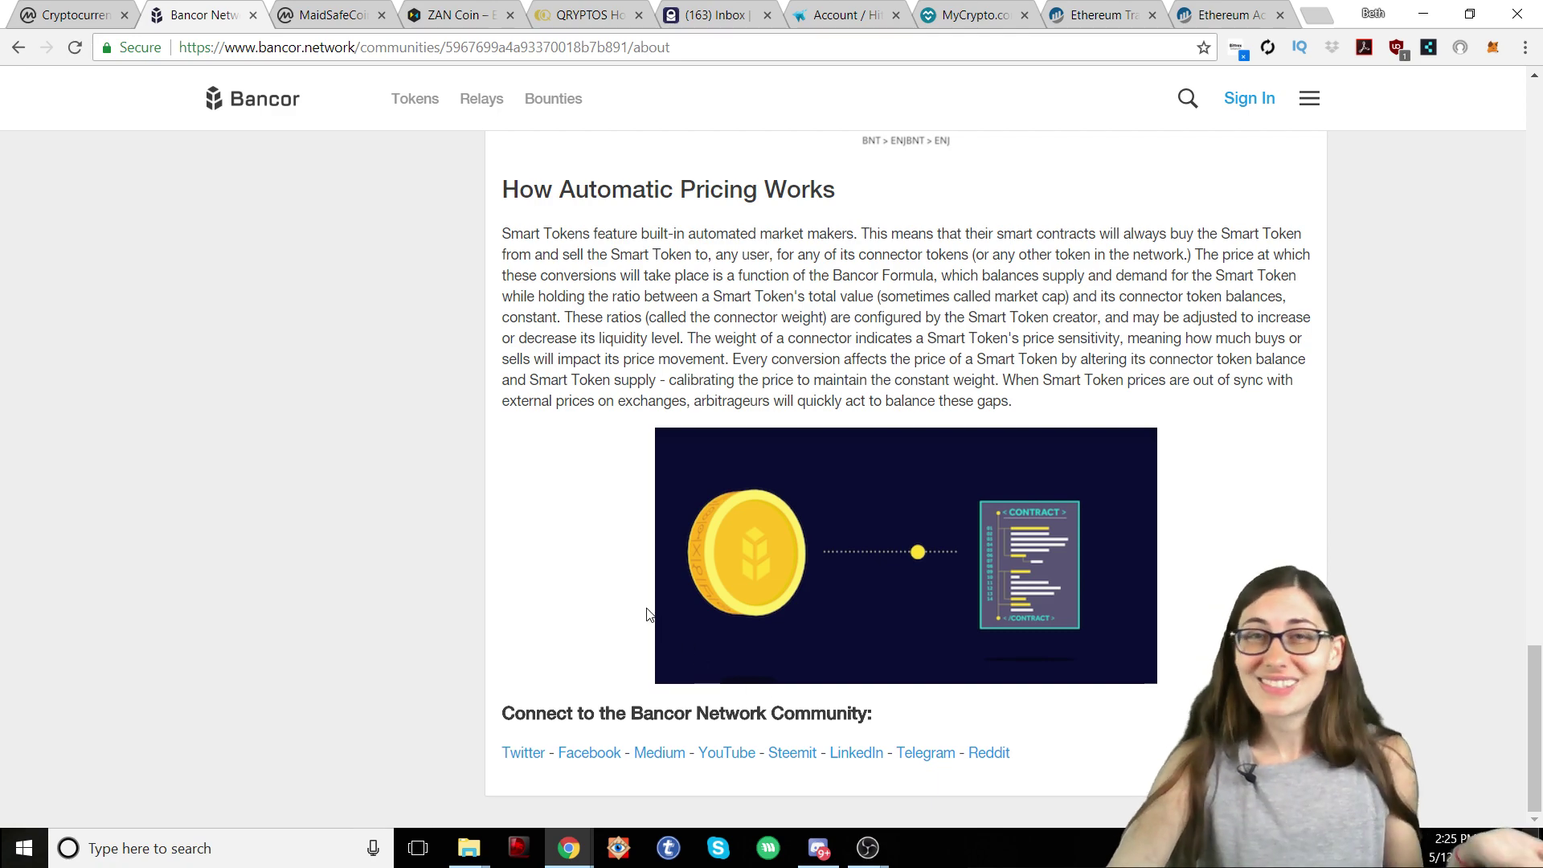
{"action": "scroll", "coordinate": [611, 596], "scroll_direction": "up", "scroll_amount": 15}
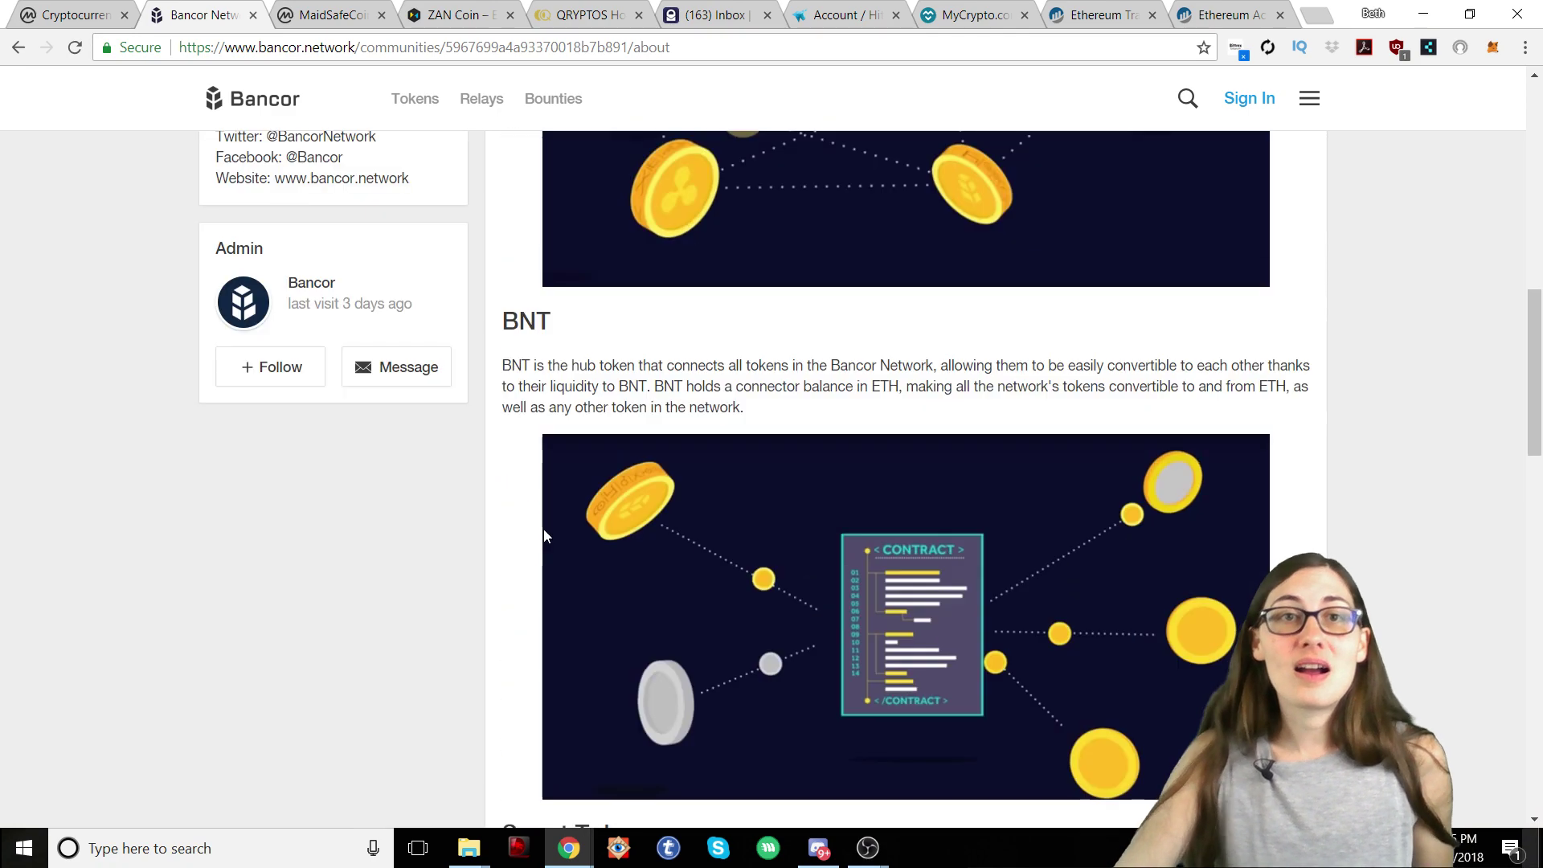
{"action": "scroll", "coordinate": [543, 530], "scroll_direction": "up", "scroll_amount": 6}
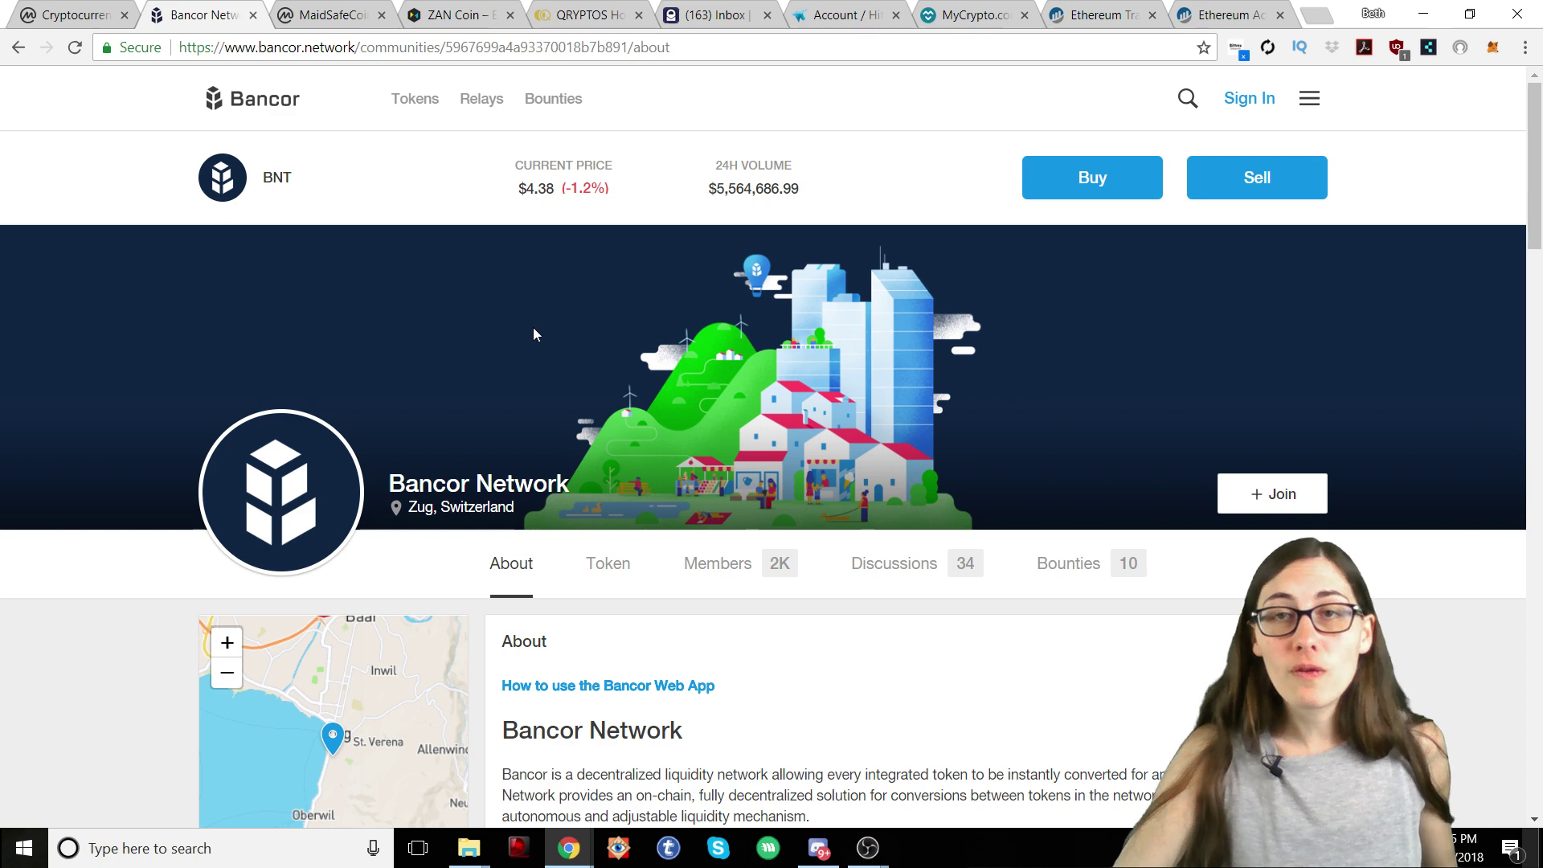
{"action": "left_click", "coordinate": [260, 110]}
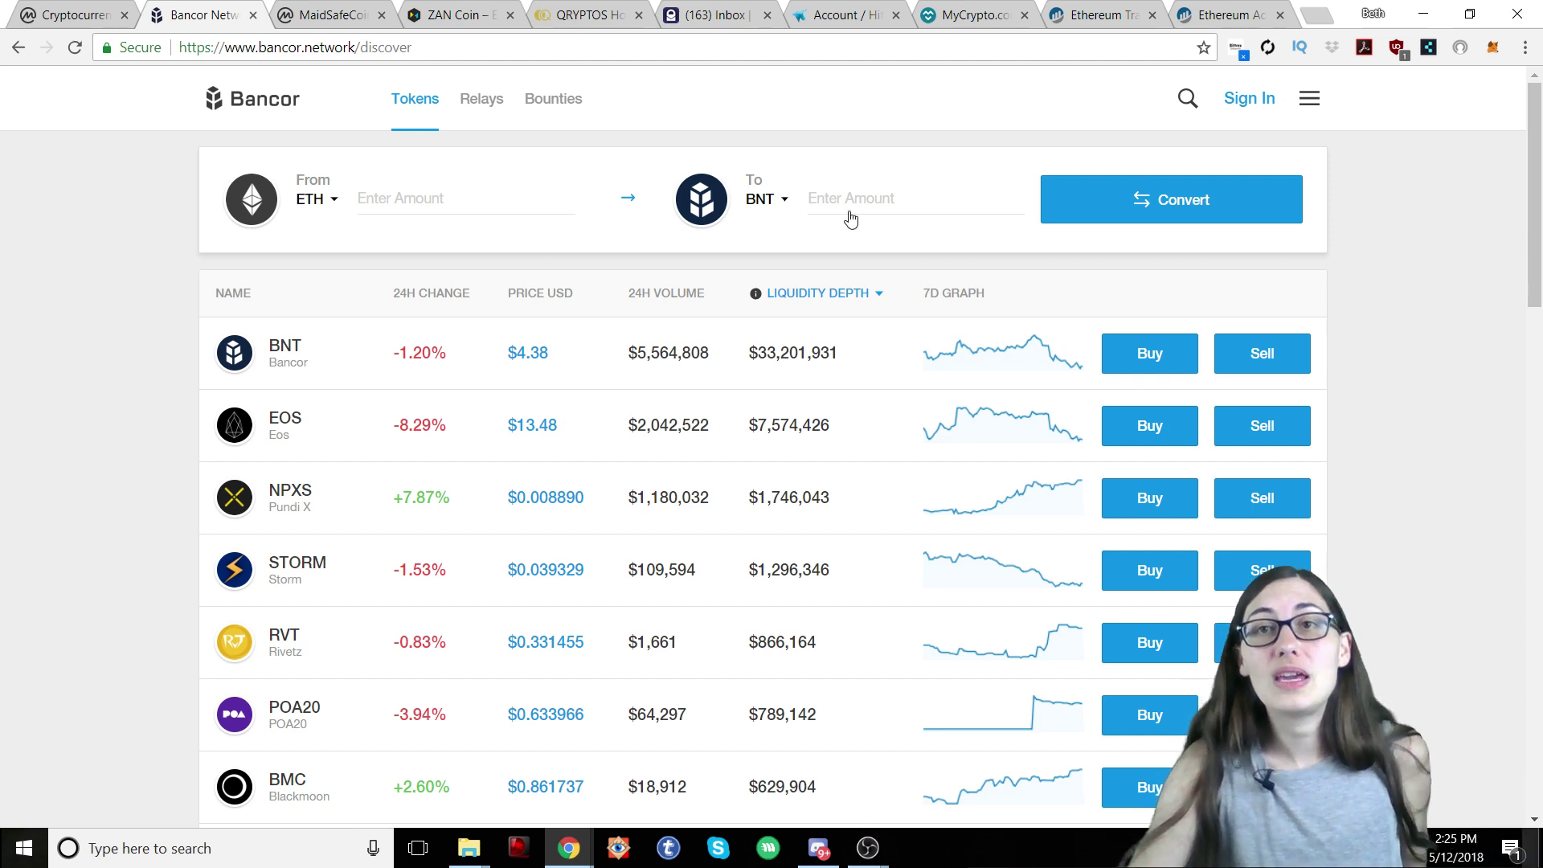
Step: Search the token list for 'fit' to find Fitrova's FRV and FRVBNT
{"action": "left_click", "coordinate": [1184, 105]}
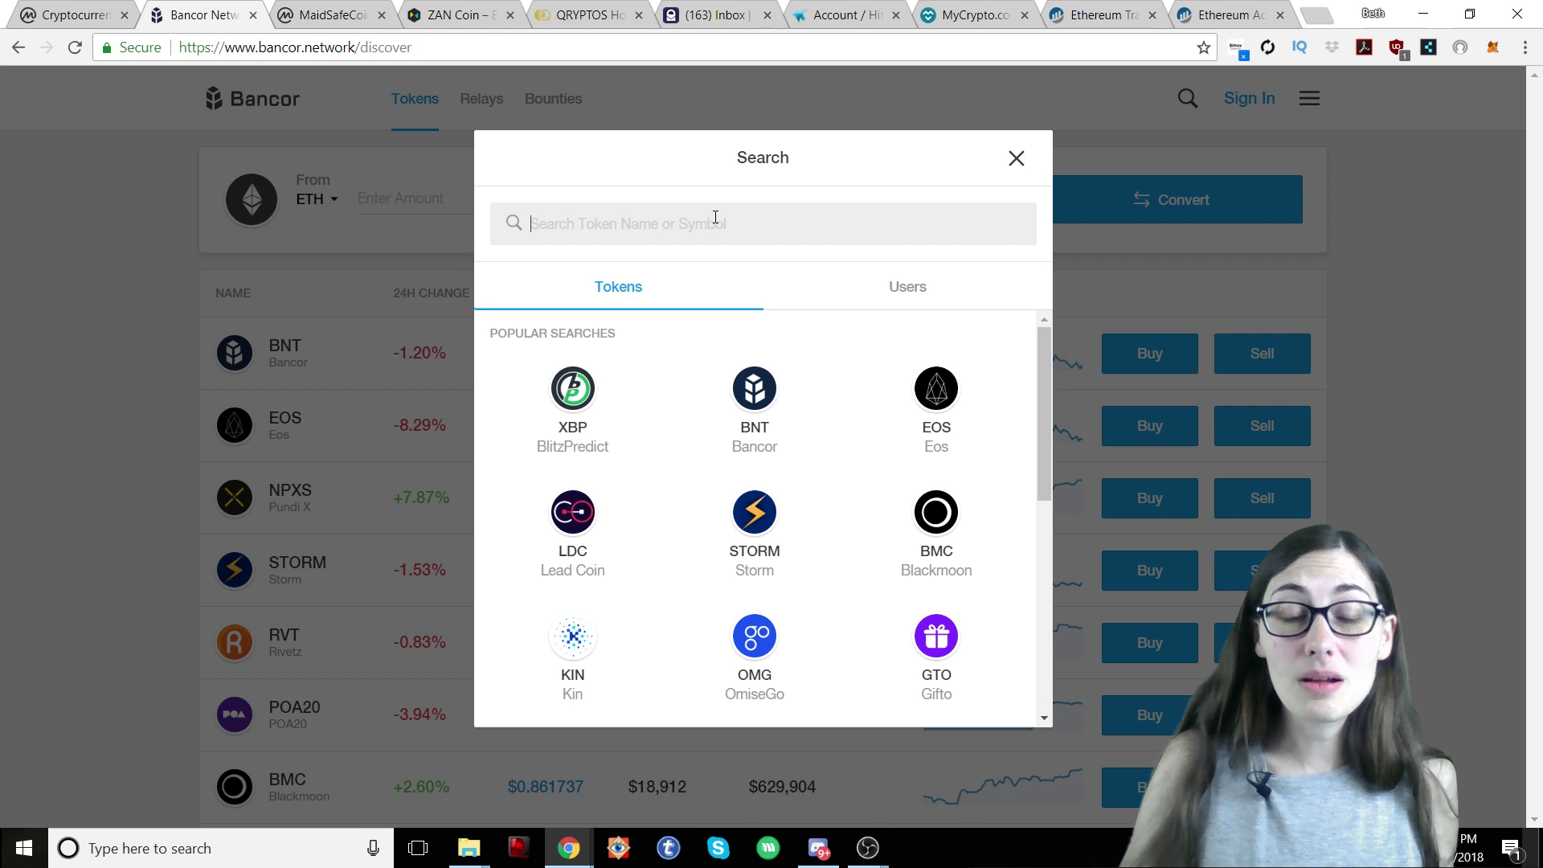
{"action": "type", "text": "fit"}
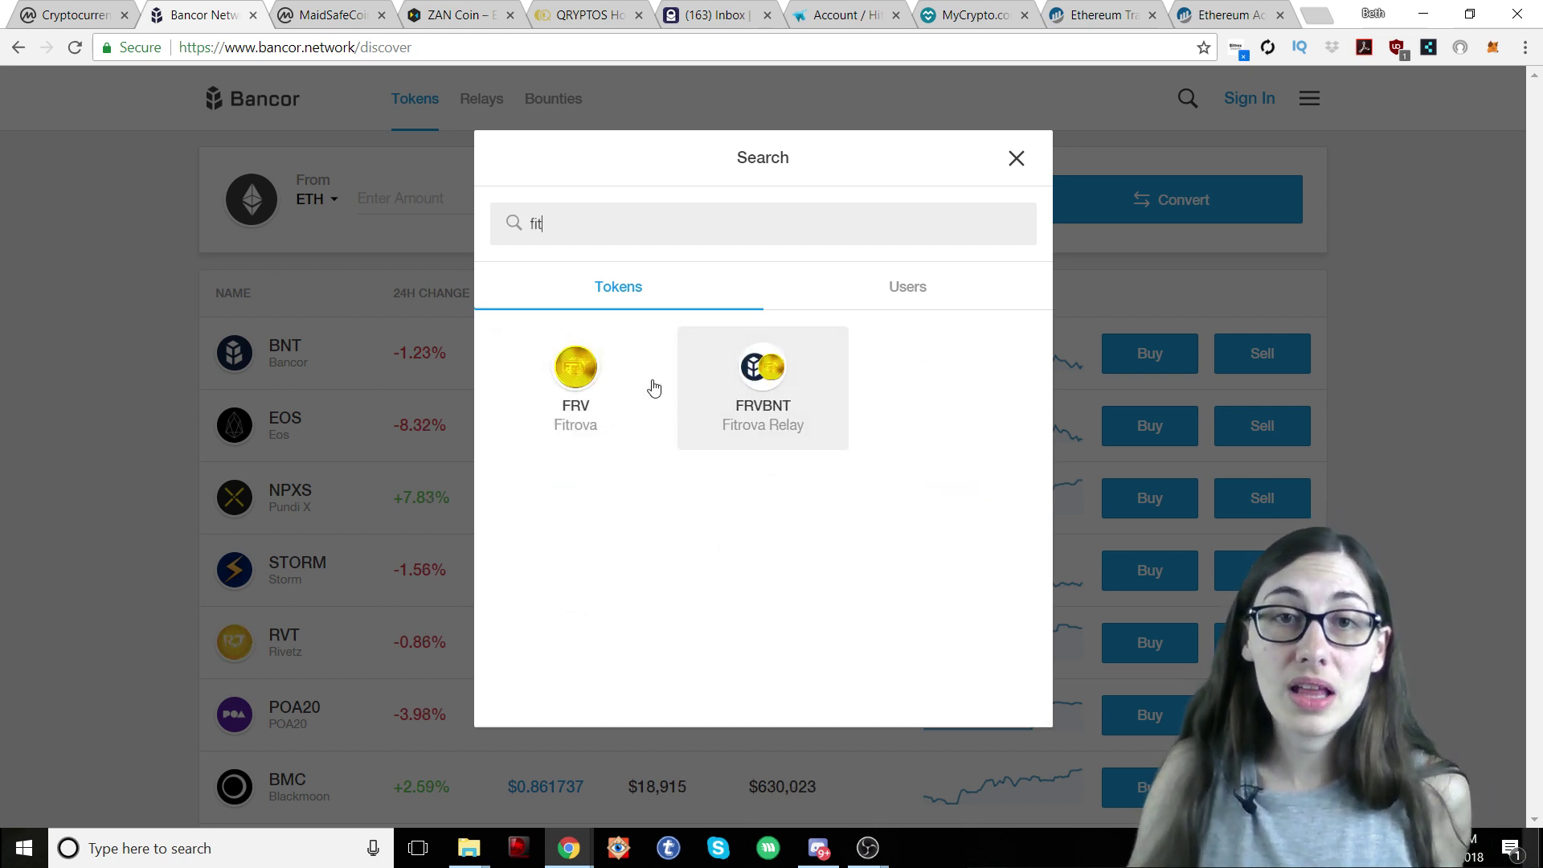
Step: Open the Fitrova (FRV) page, read its About section, and start buying FRV
{"action": "left_click", "coordinate": [575, 395]}
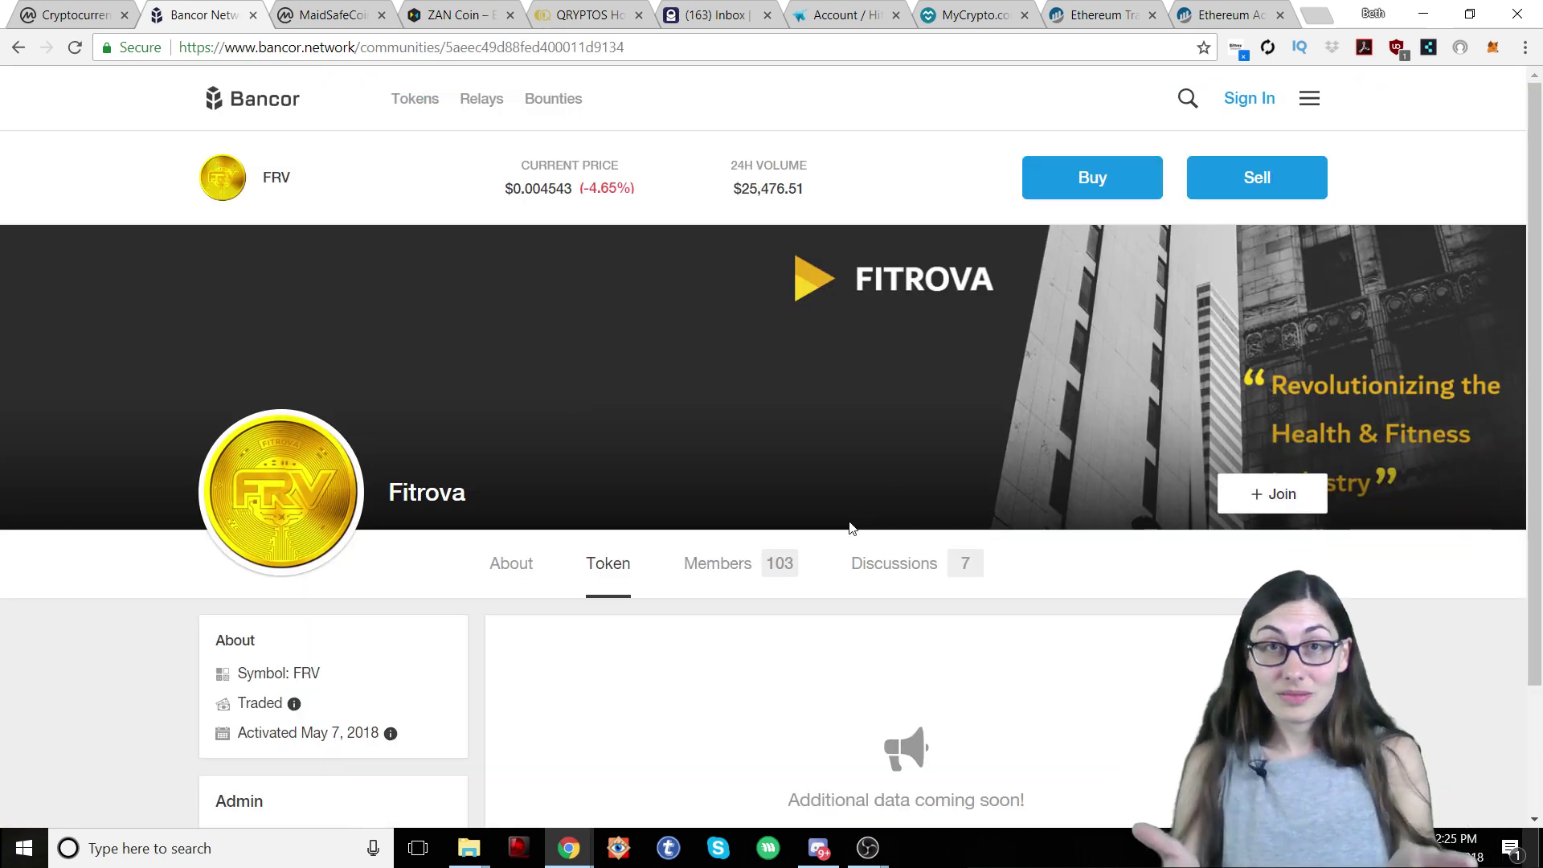
{"action": "scroll", "coordinate": [735, 546], "scroll_direction": "down", "scroll_amount": 2}
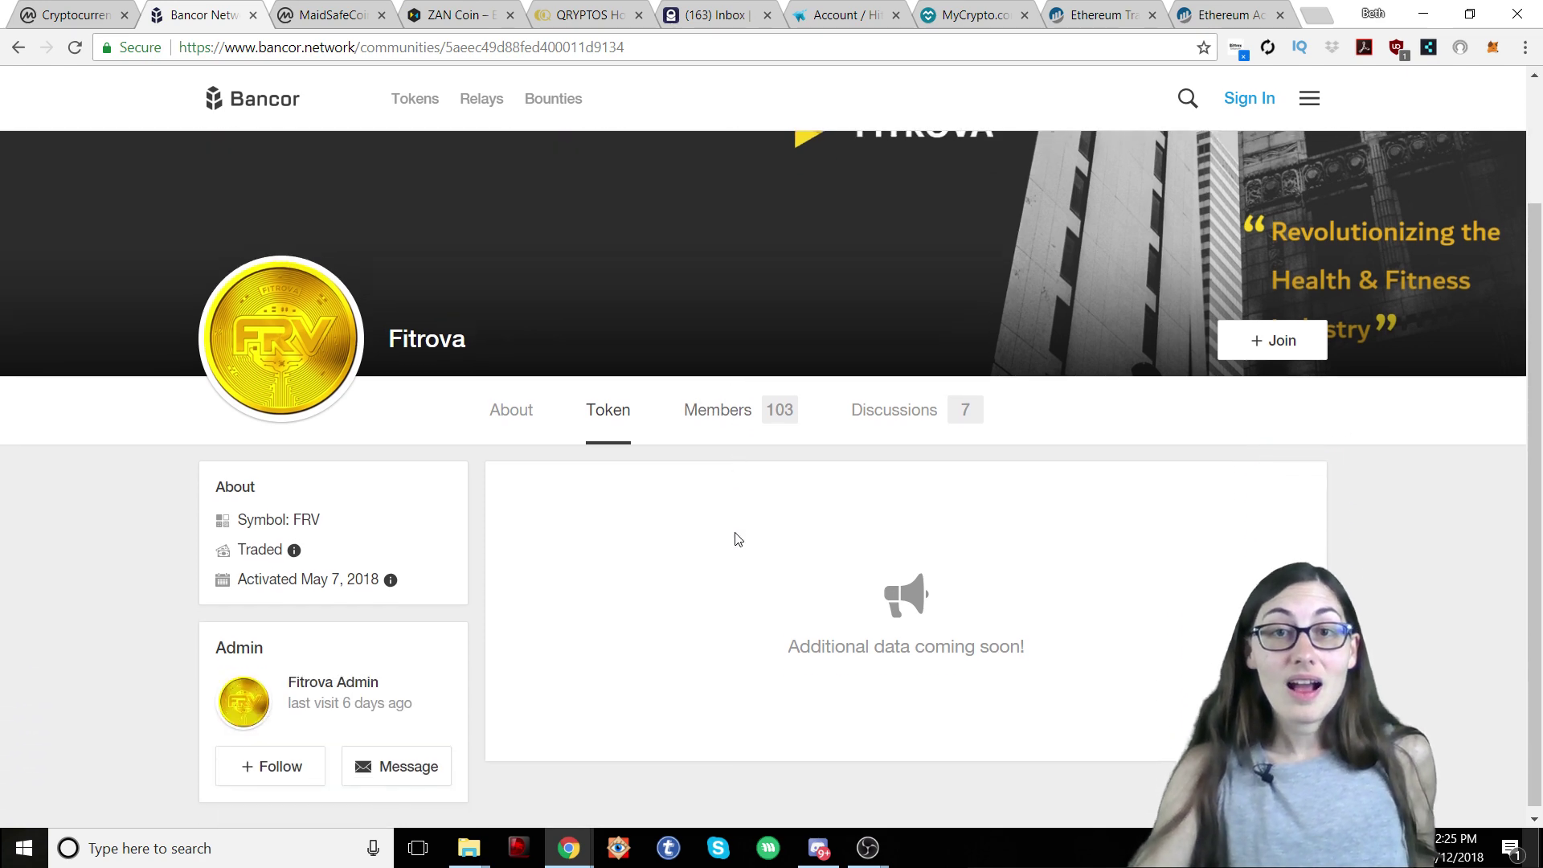
{"action": "left_click", "coordinate": [511, 404]}
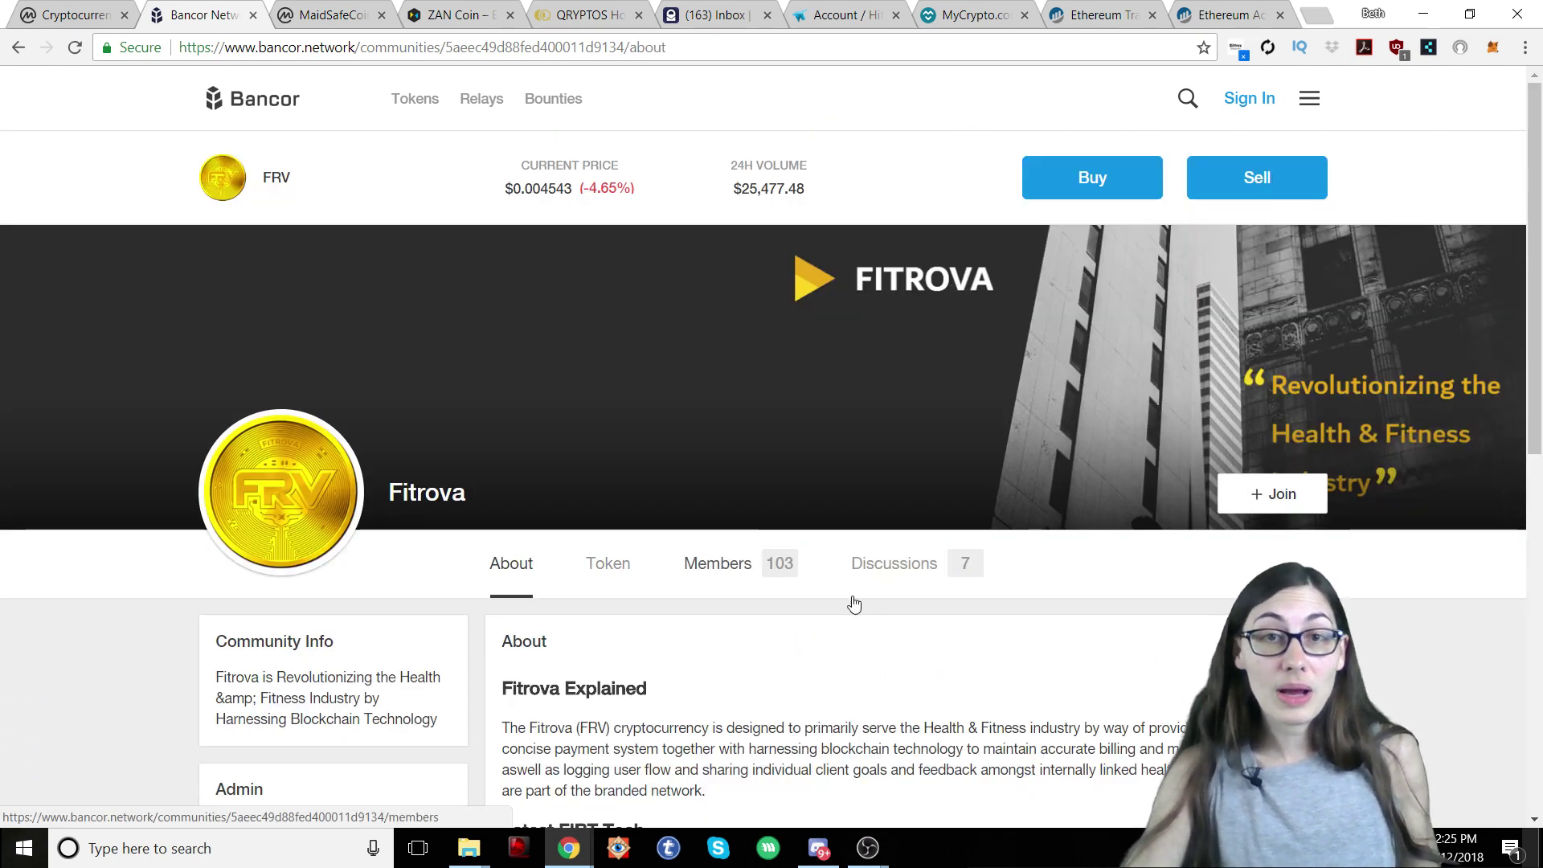
{"action": "scroll", "coordinate": [885, 646], "scroll_direction": "down", "scroll_amount": 2}
{"action": "scroll", "coordinate": [885, 646], "scroll_direction": "down", "scroll_amount": 2}
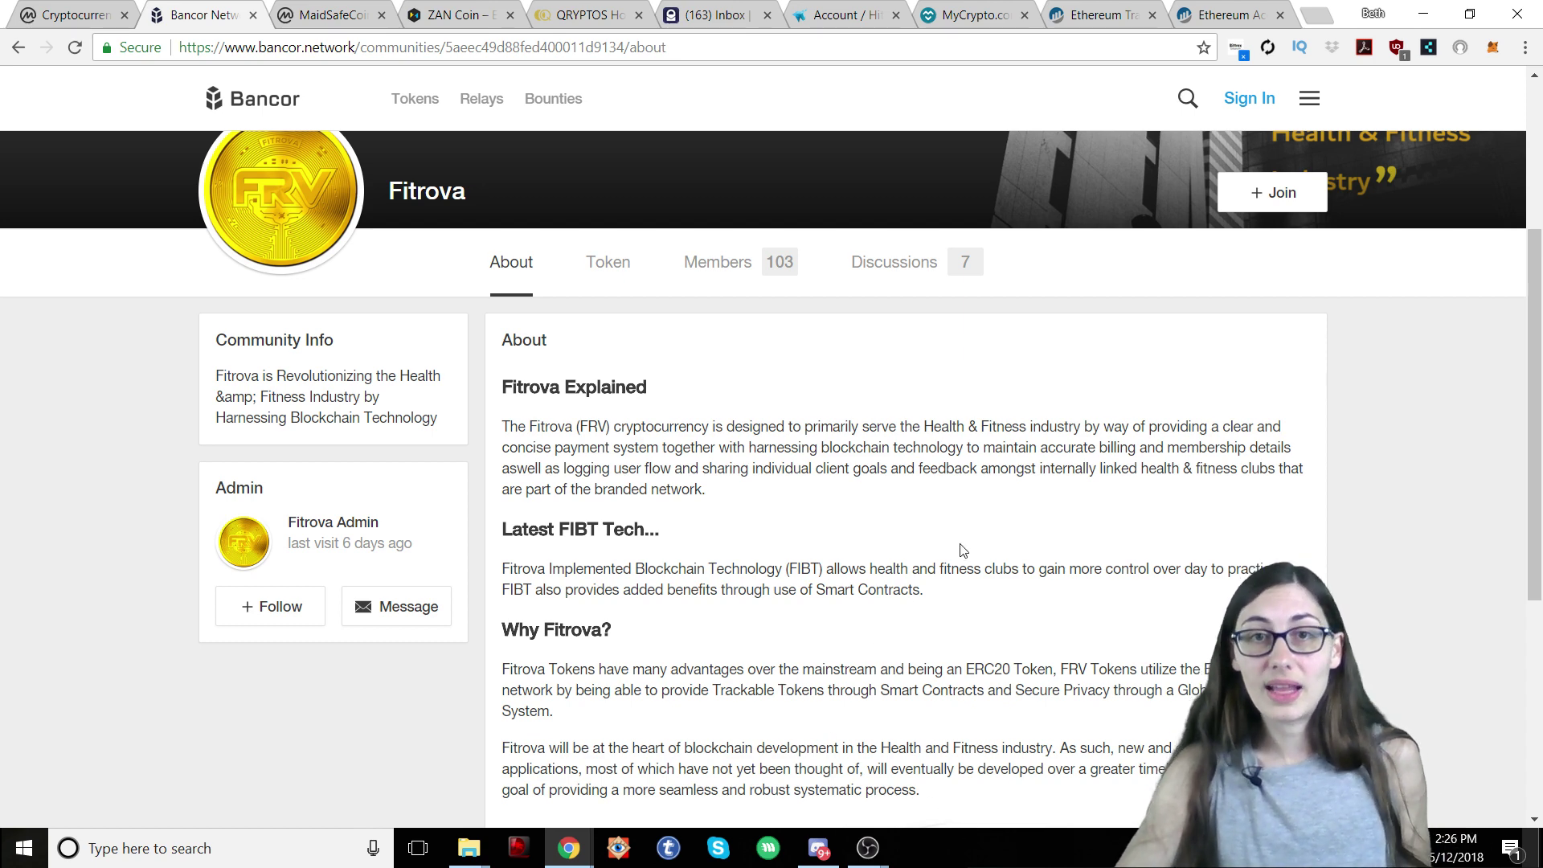
{"action": "scroll", "coordinate": [963, 549], "scroll_direction": "down", "scroll_amount": 1}
{"action": "scroll", "coordinate": [963, 550], "scroll_direction": "down", "scroll_amount": 3}
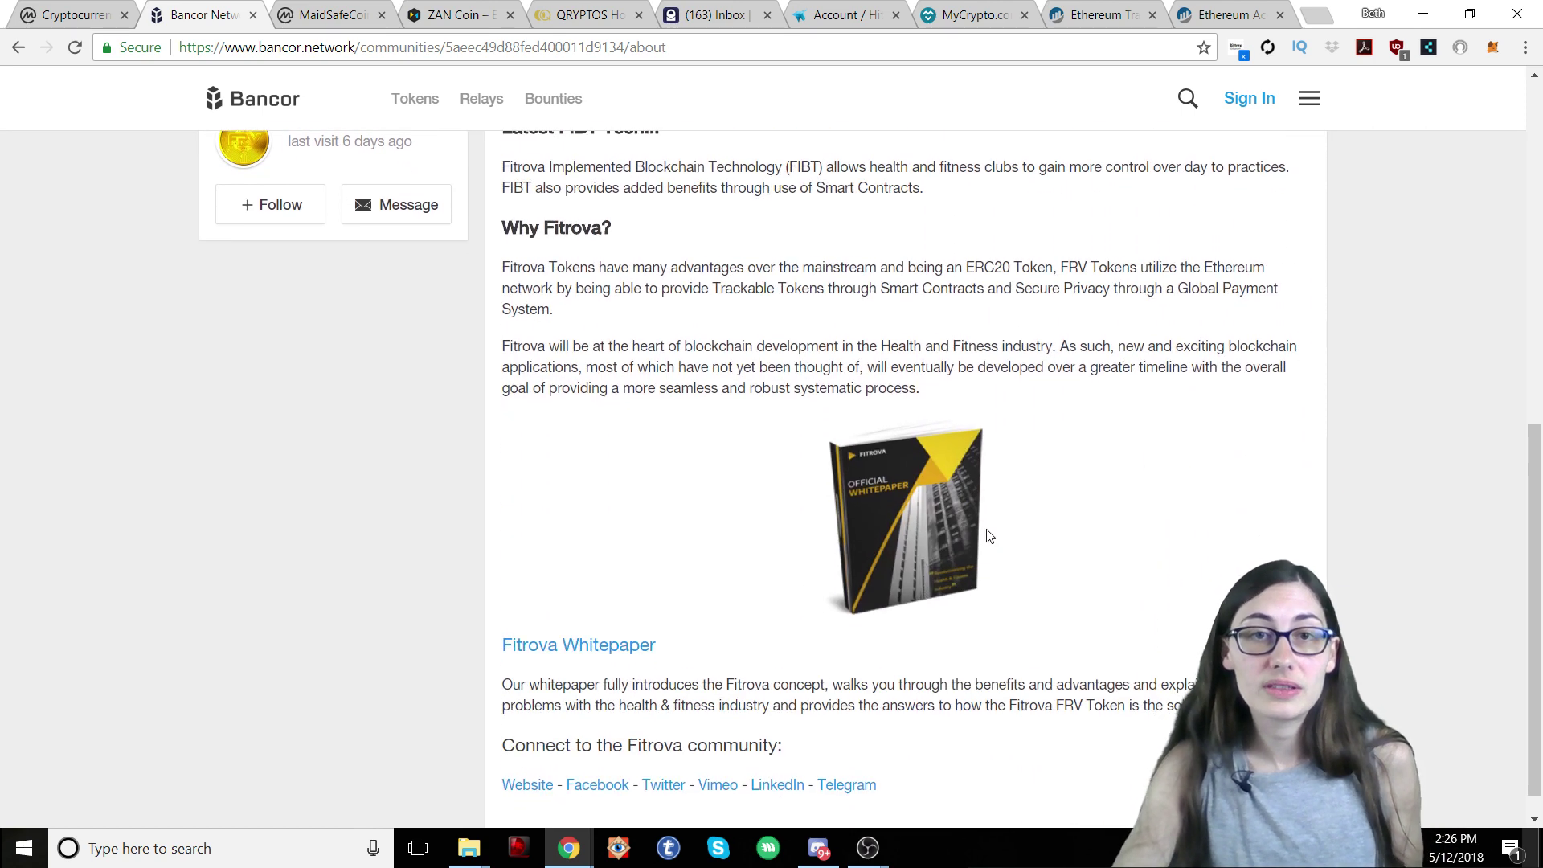
{"action": "scroll", "coordinate": [1113, 573], "scroll_direction": "up", "scroll_amount": 8}
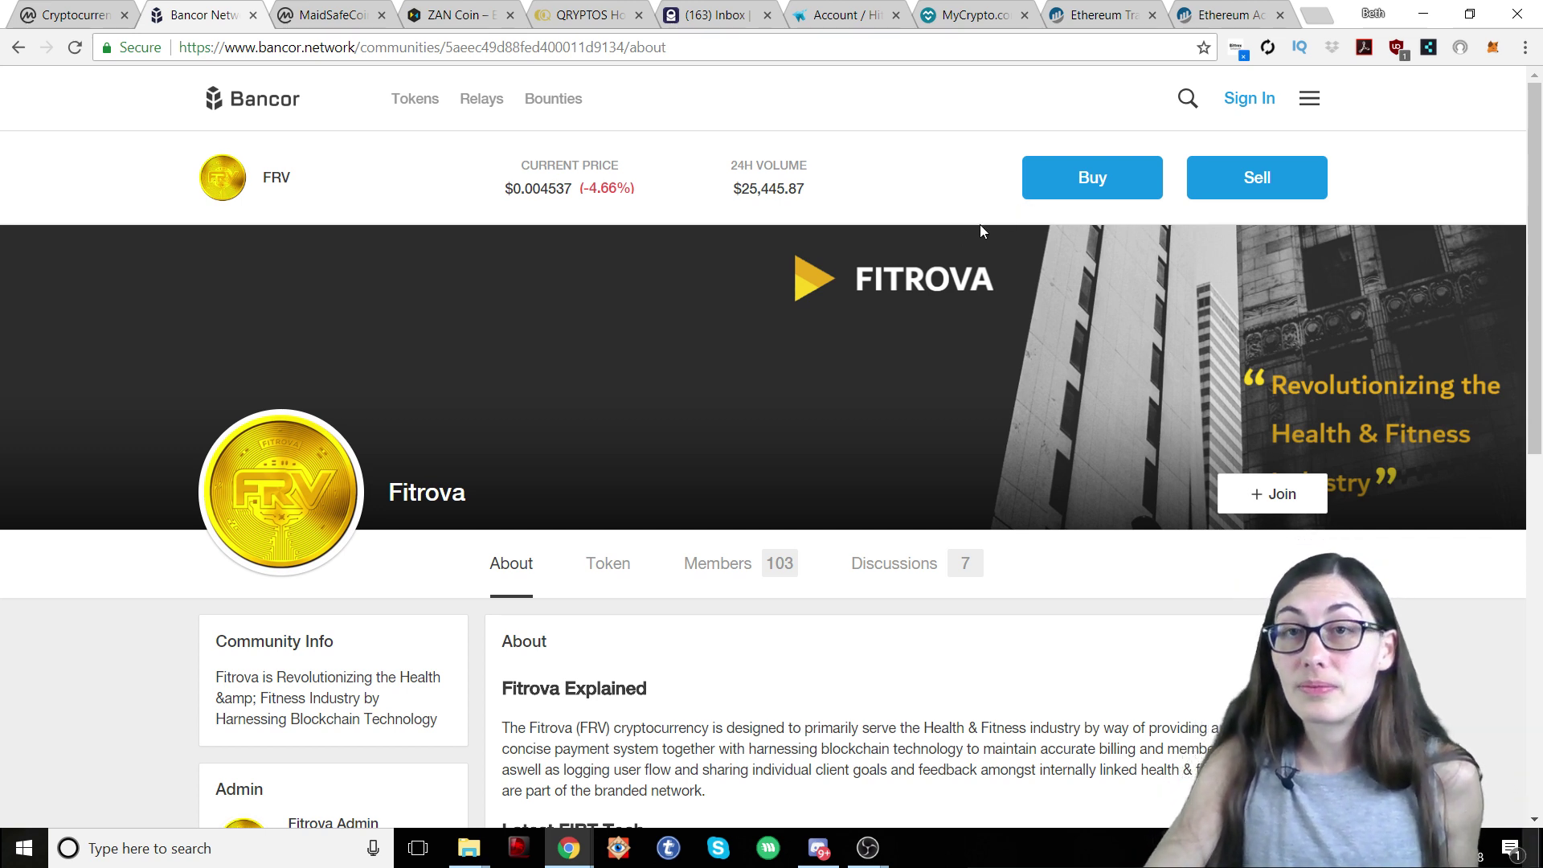
{"action": "left_click", "coordinate": [1104, 186]}
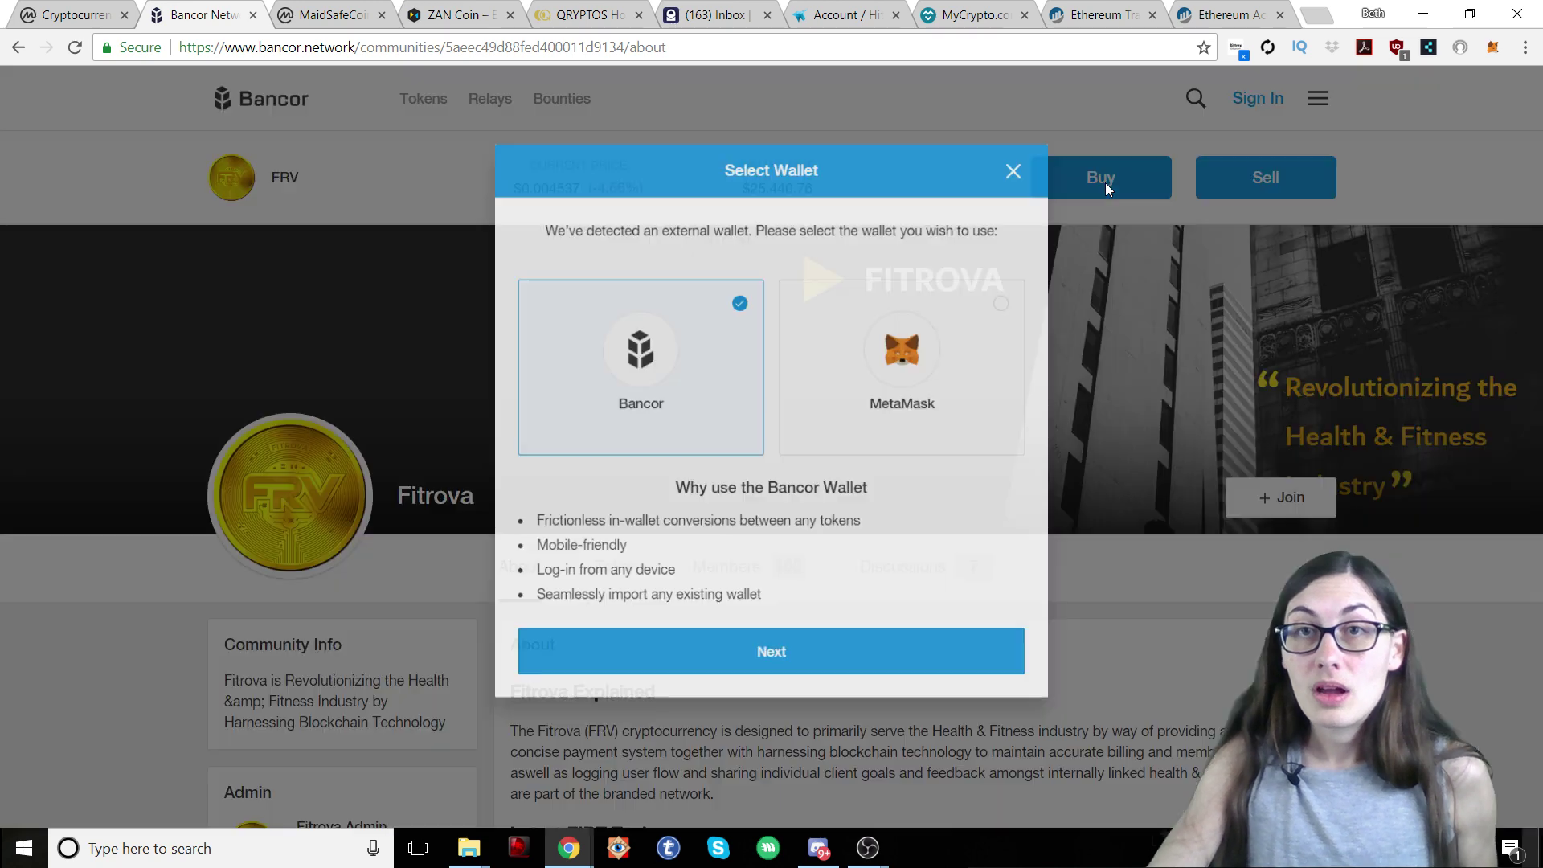
Step: Choose MetaMask in the Select Wallet dialog and continue to the Convert FRV form
{"action": "left_click", "coordinate": [914, 367]}
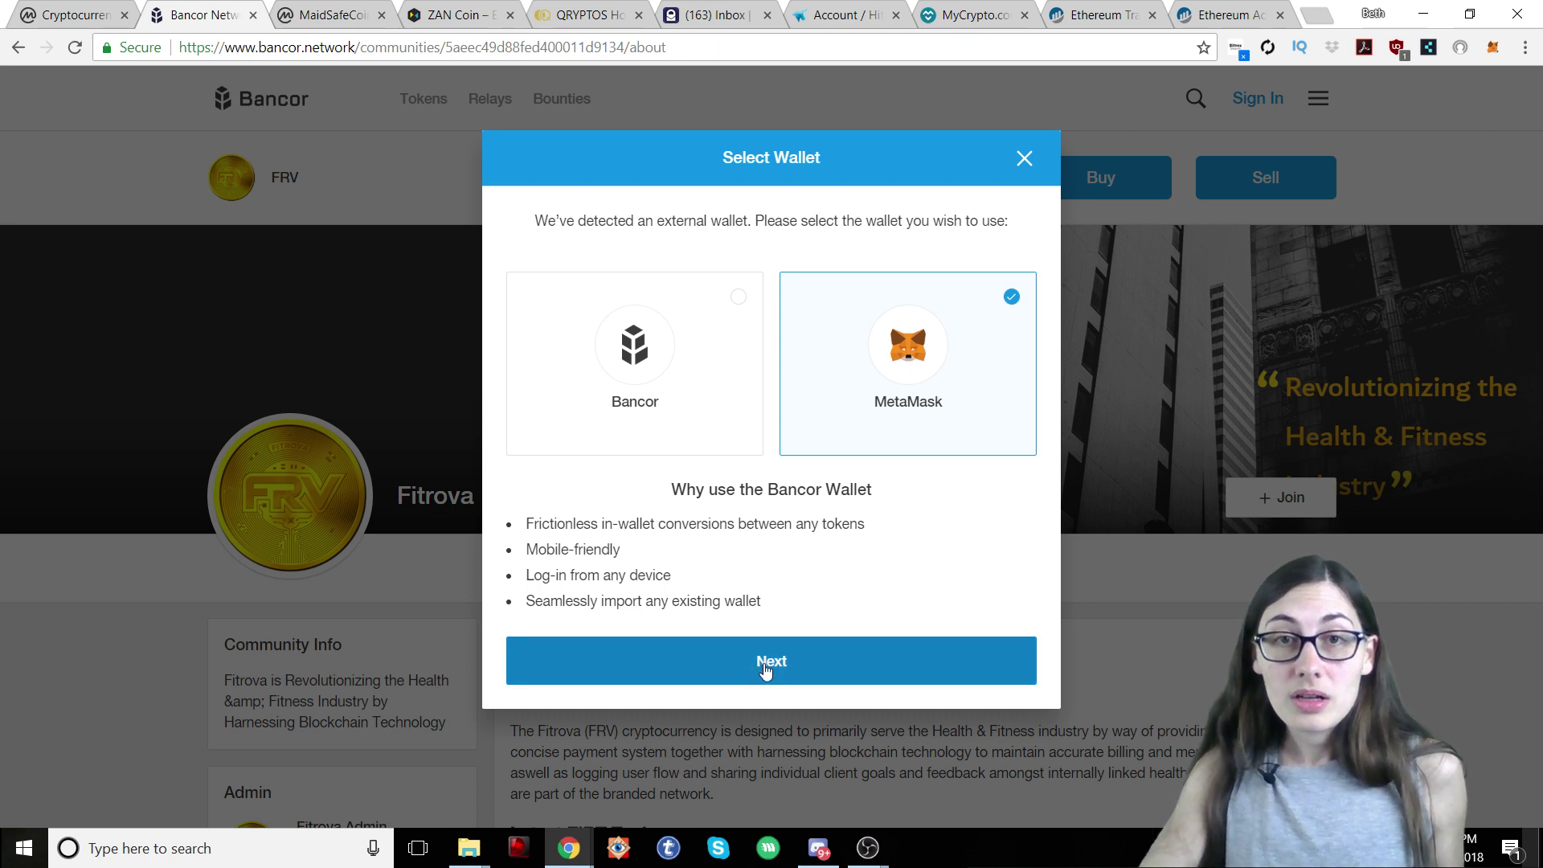
{"action": "left_click", "coordinate": [670, 391]}
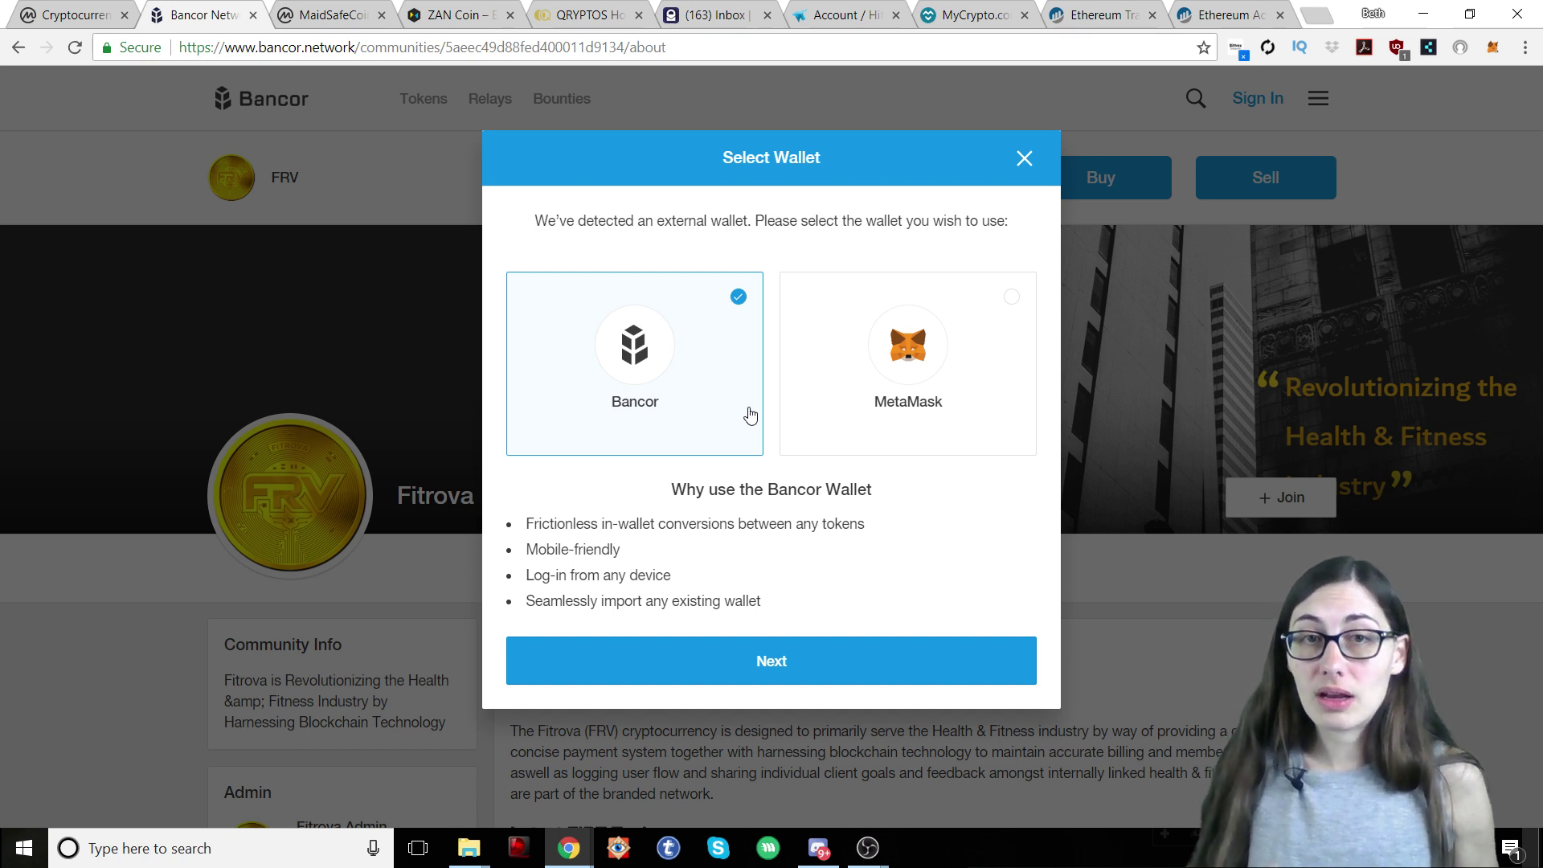
{"action": "left_click", "coordinate": [885, 411]}
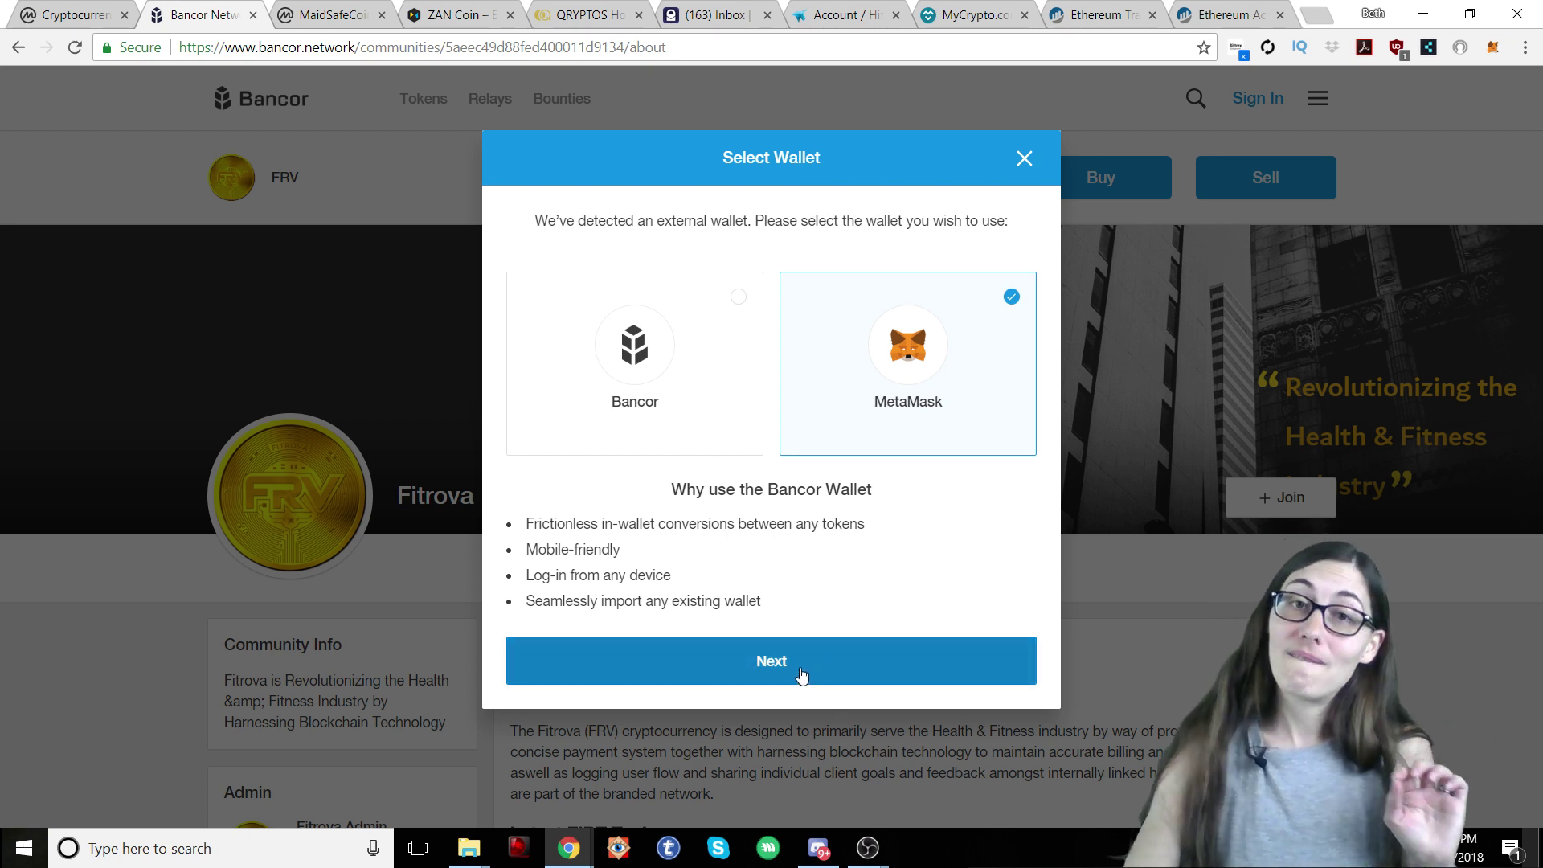
{"action": "left_click", "coordinate": [769, 662]}
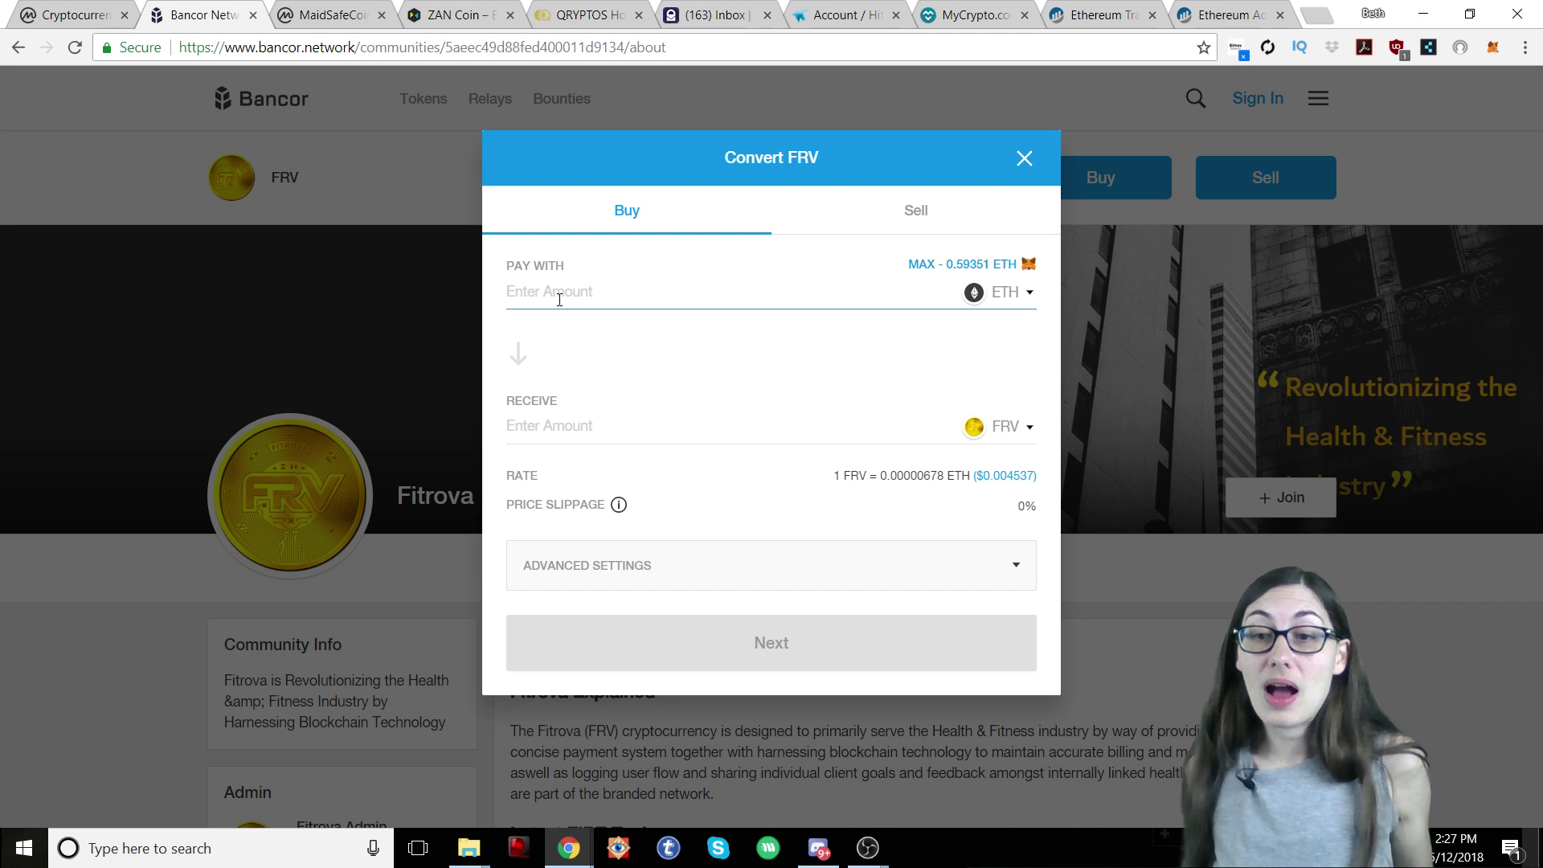
Step: Pay 0.5 ETH for about 70845.59 FRV and continue to the confirmation
{"action": "type", "text": ".5"}
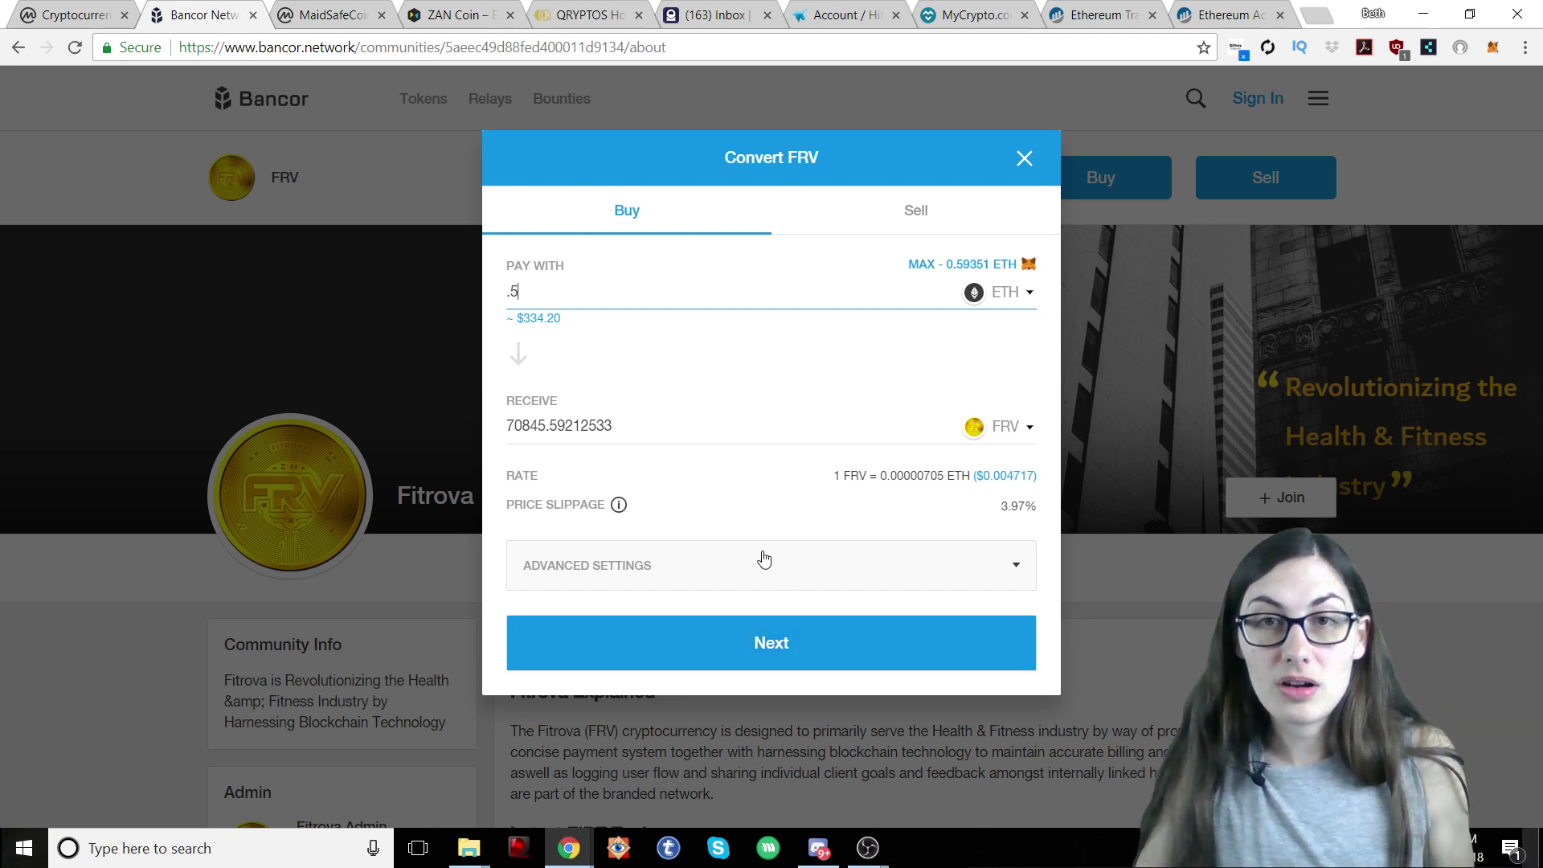
{"action": "left_click", "coordinate": [785, 640]}
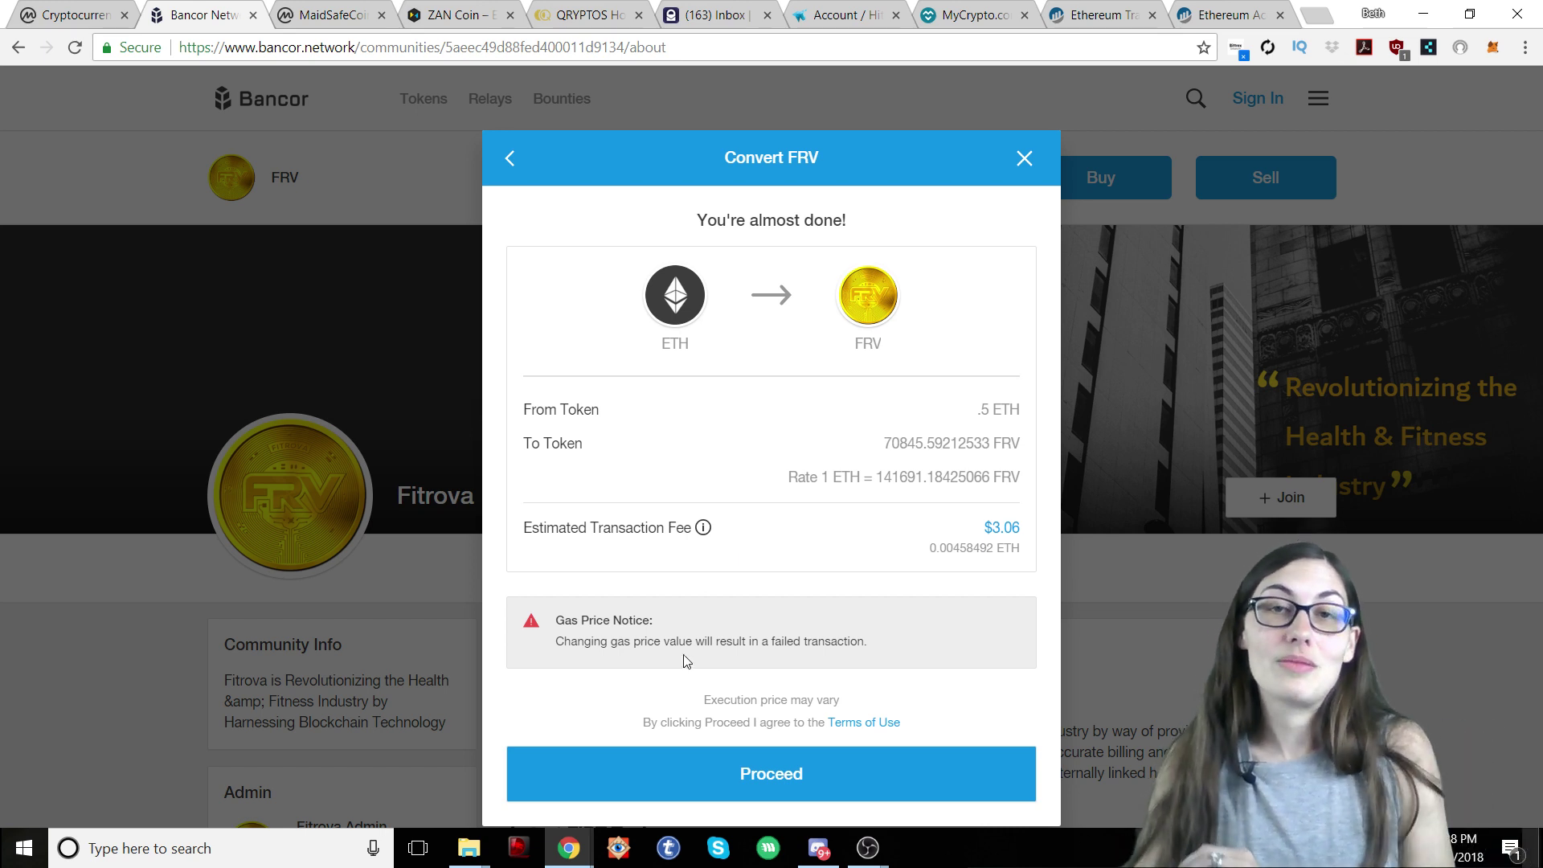
Step: Proceed with the 0.5 ETH to FRV conversion from the confirmation screen
{"action": "left_click", "coordinate": [769, 777]}
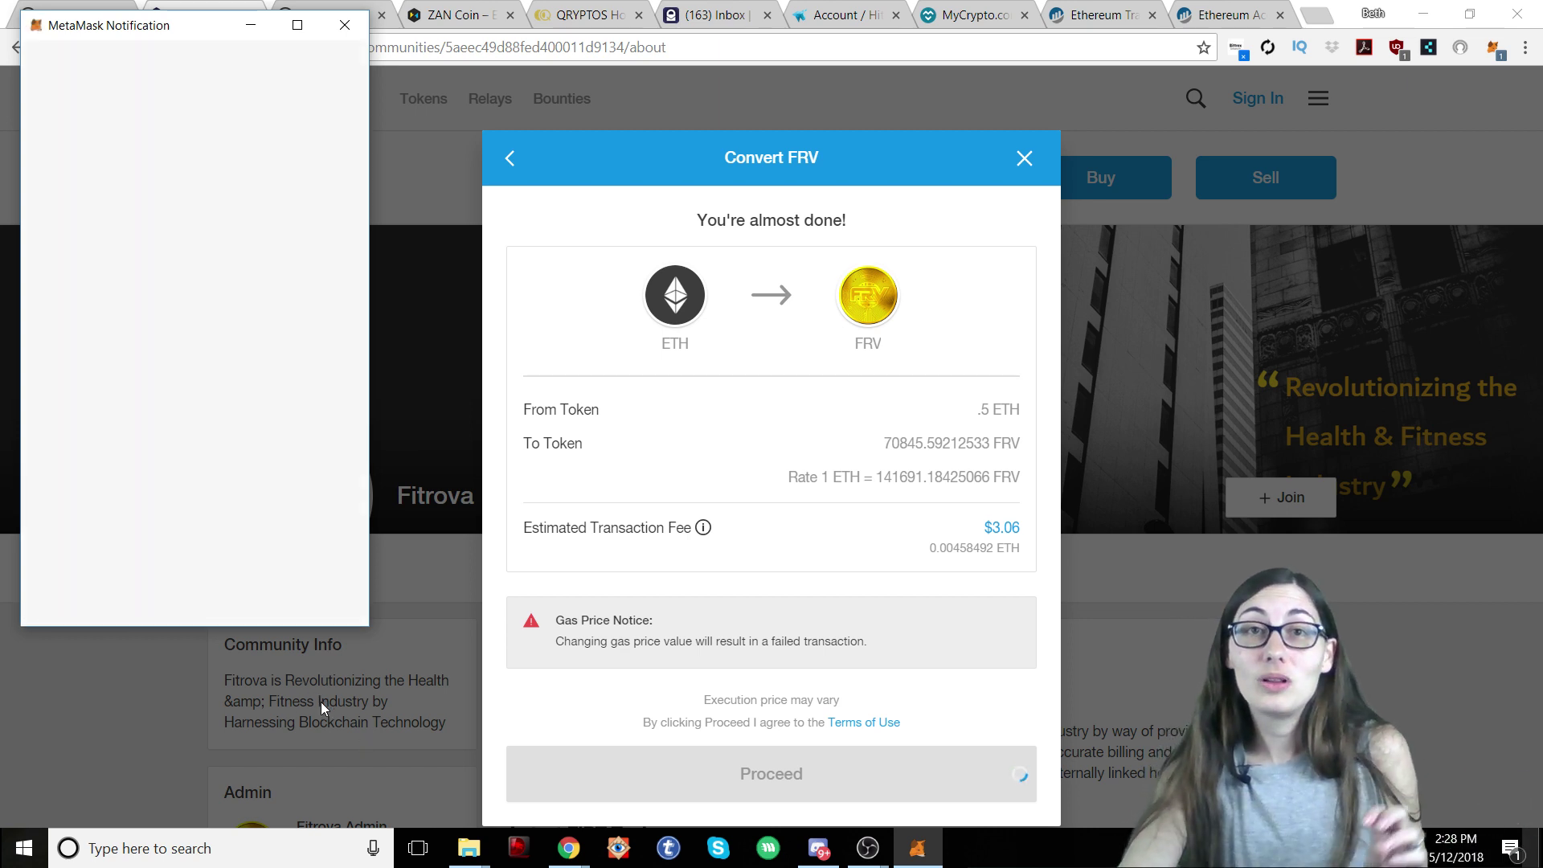
Step: Submit the transaction in MetaMask and view its pending record on Etherscan
{"action": "left_click", "coordinate": [207, 394]}
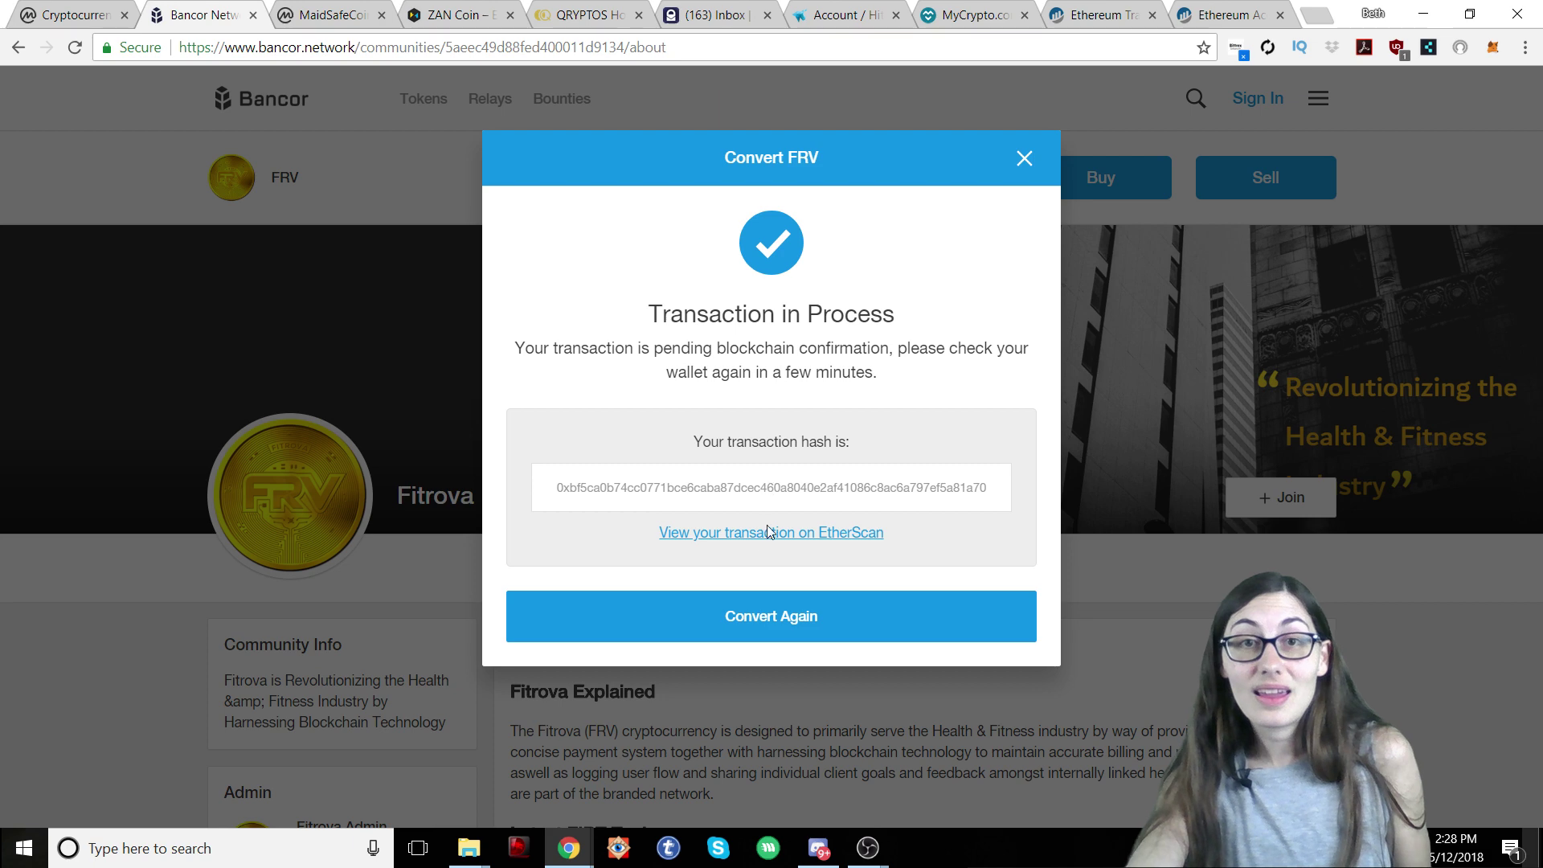
{"action": "left_click", "coordinate": [740, 532]}
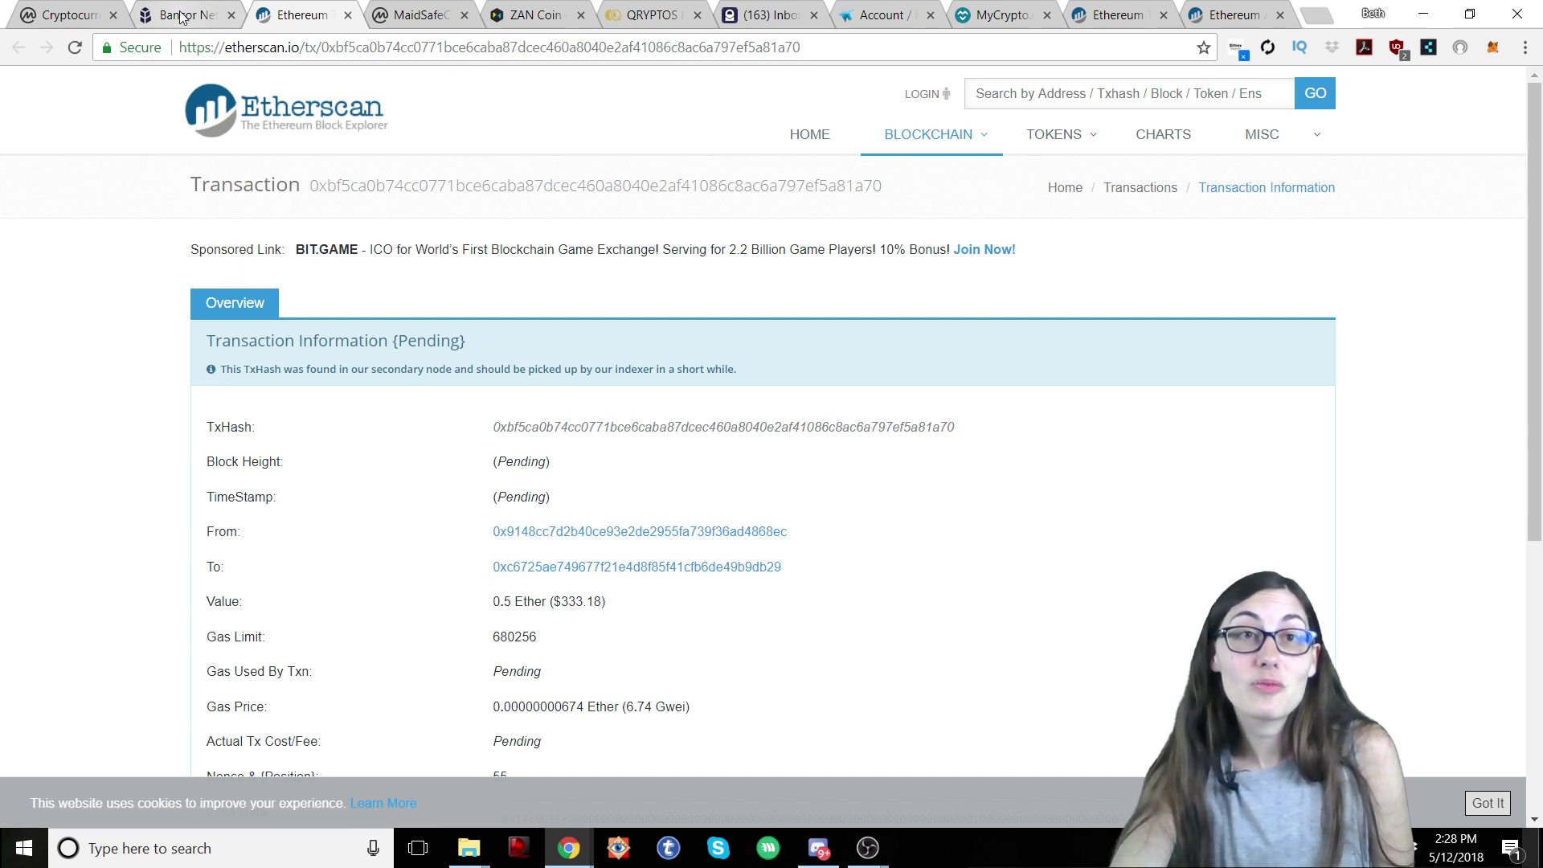
Step: After reviewing the pending 0.5 Ether transaction, switch back to the Bancor tab
{"action": "left_click", "coordinate": [148, 24]}
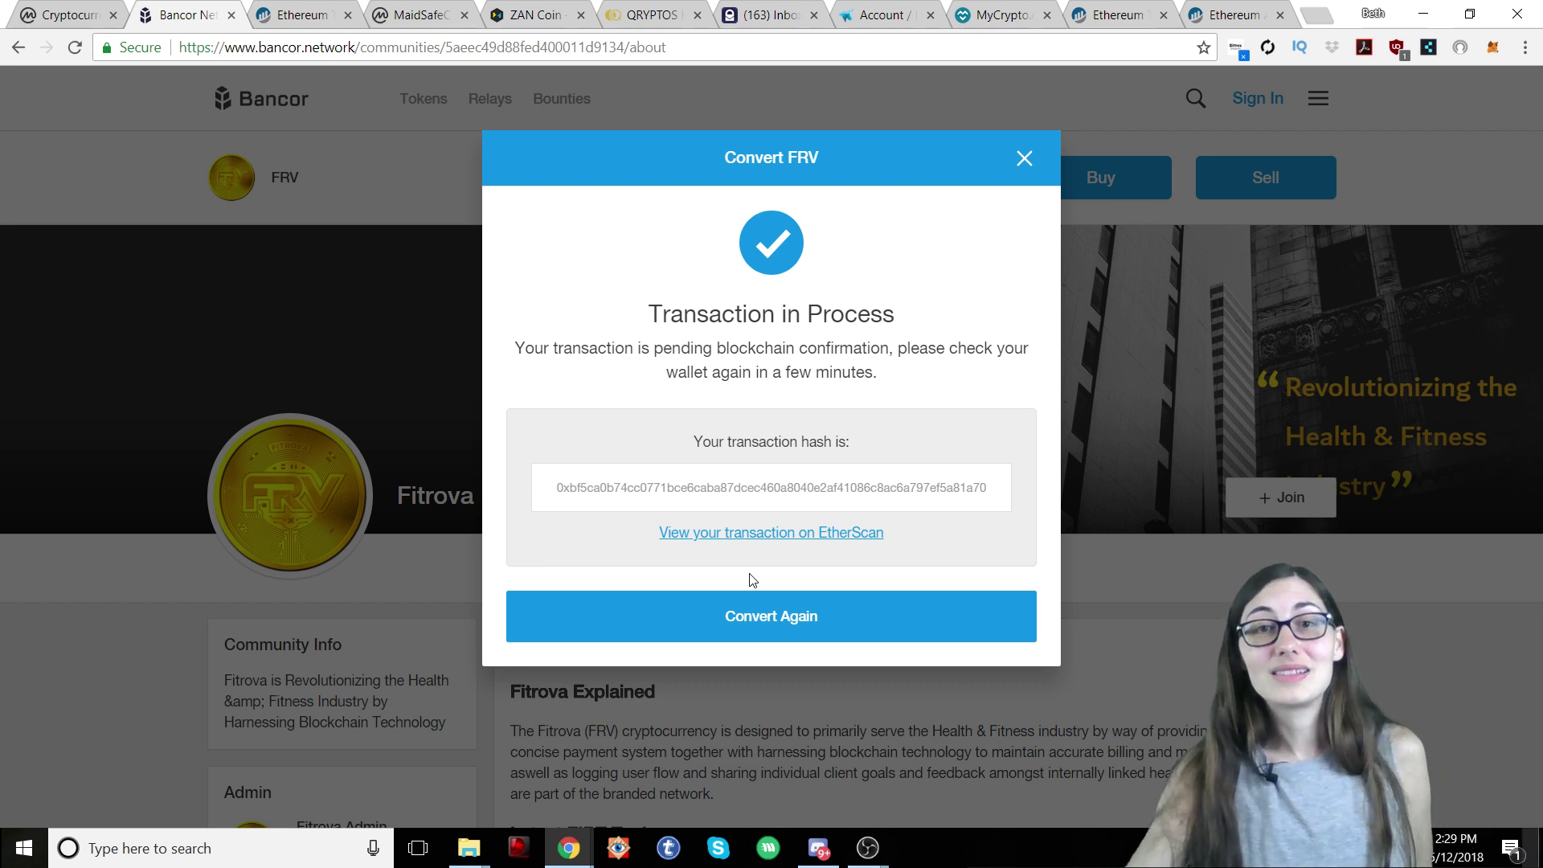
Step: Close the Convert FRV Transaction in Process dialog
{"action": "left_click", "coordinate": [1024, 160]}
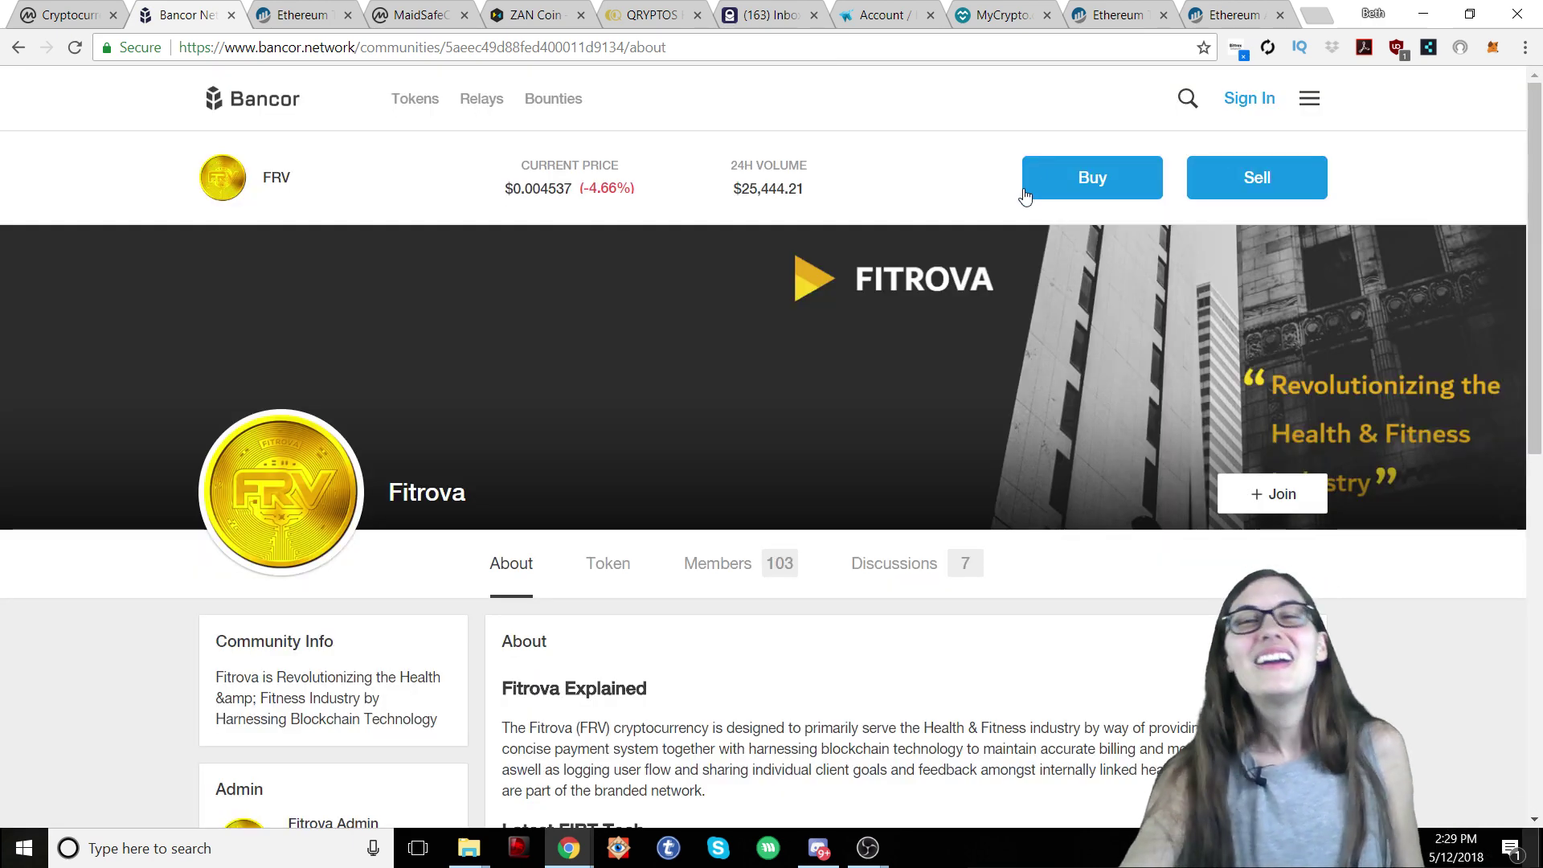